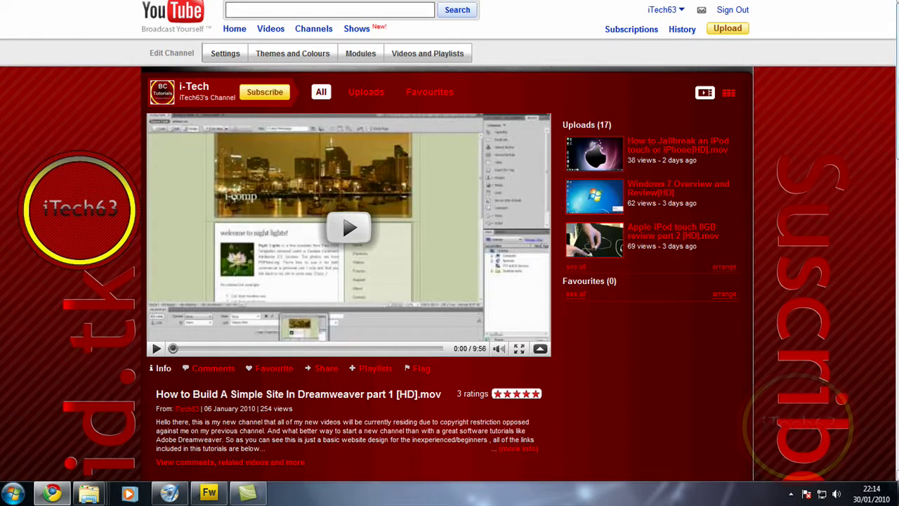
# Scroll up and down the YouTube channel page to look over its red background and badges
pyautogui.scroll(-5, 449, 253)
pyautogui.scroll(-3, 449, 253)
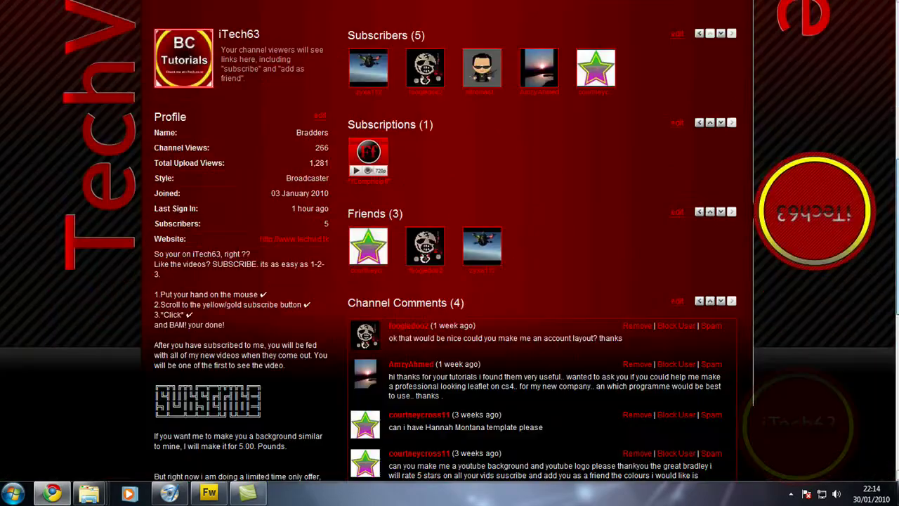
pyautogui.scroll(6, 788, 207)
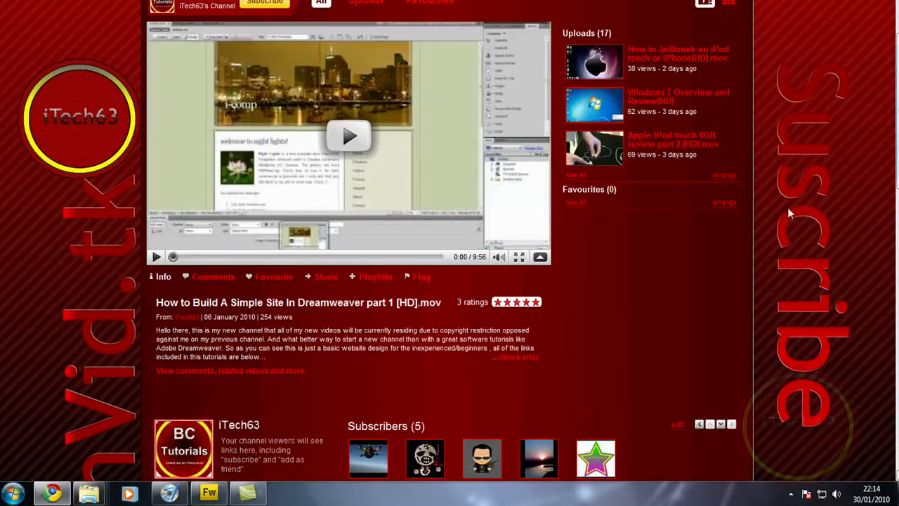
pyautogui.scroll(2, 461, 304)
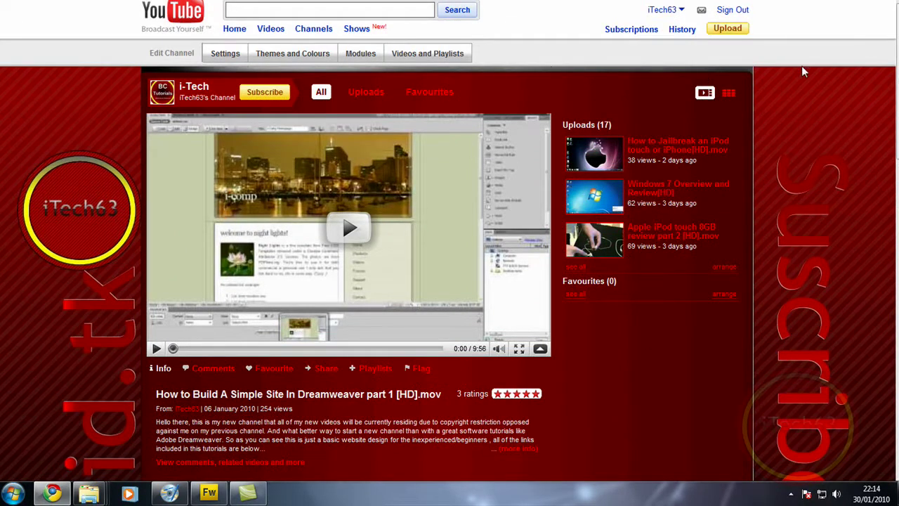
pyautogui.scroll(-4, 815, 70)
pyautogui.scroll(-7, 450, 241)
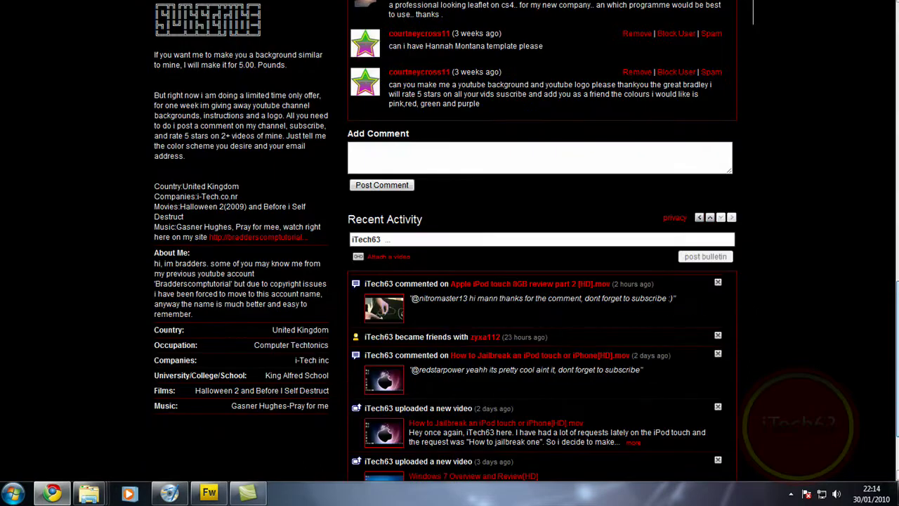
pyautogui.scroll(2, 759, 180)
pyautogui.scroll(-3, 781, 180)
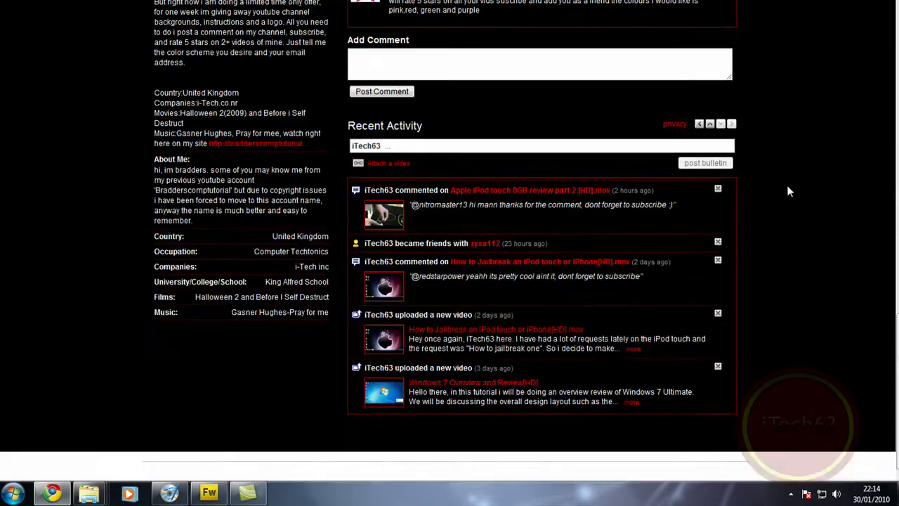
pyautogui.scroll(2, 592, 348)
pyautogui.scroll(8, 593, 348)
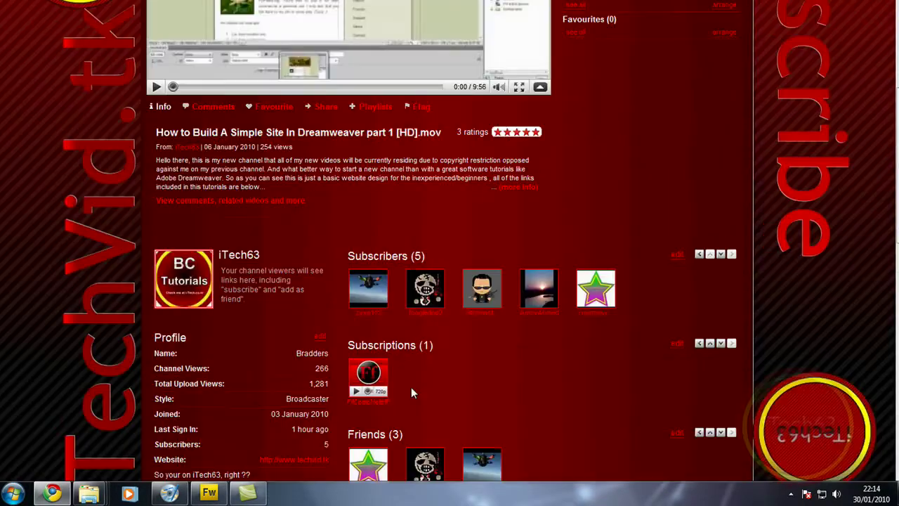
pyautogui.scroll(-1, 773, 295)
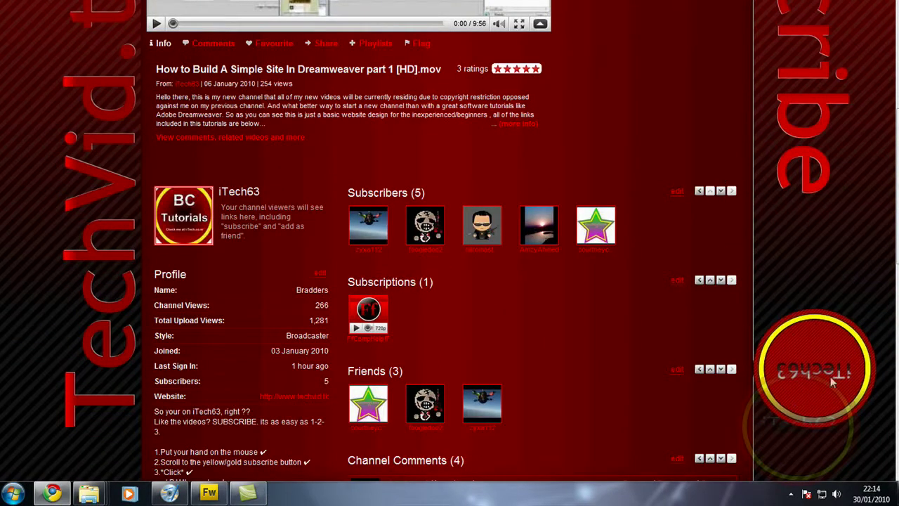
pyautogui.scroll(4, 836, 394)
pyautogui.scroll(1, 359, 177)
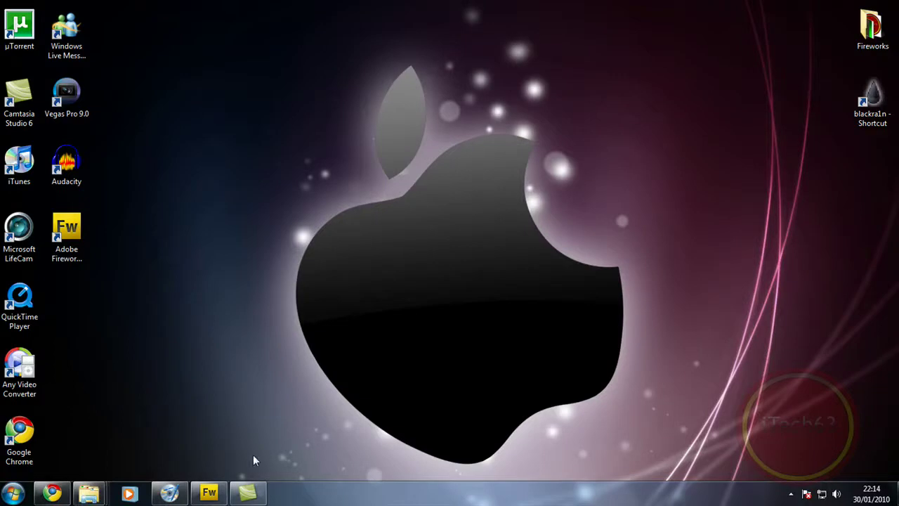
# Launch Adobe Fireworks CS4 from its taskbar icon
pyautogui.click(210, 491)
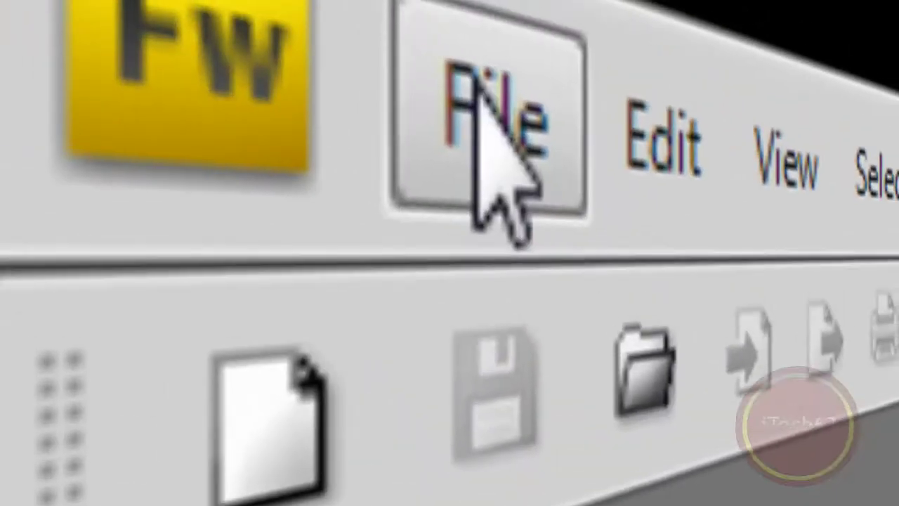
# Create a new File > New document 500 pixels wide by 500 pixels high on white
pyautogui.click(31, 0)
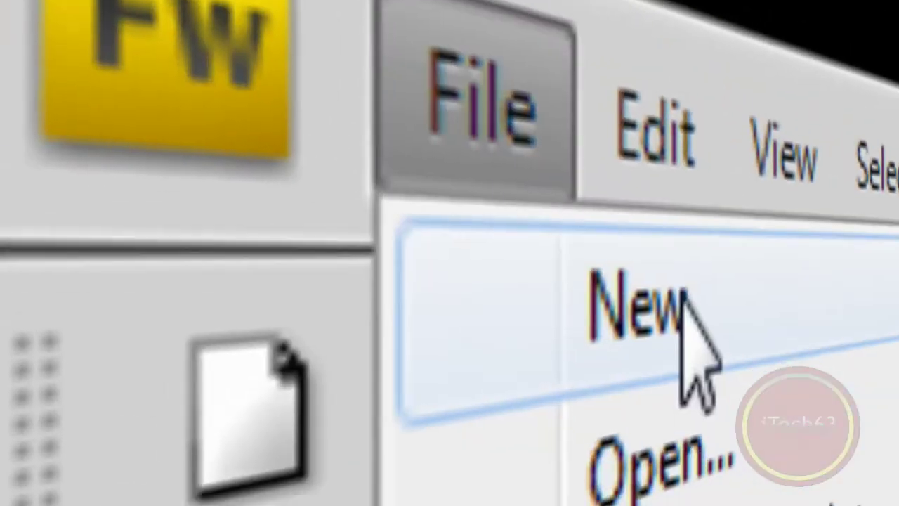
pyautogui.click(692, 309)
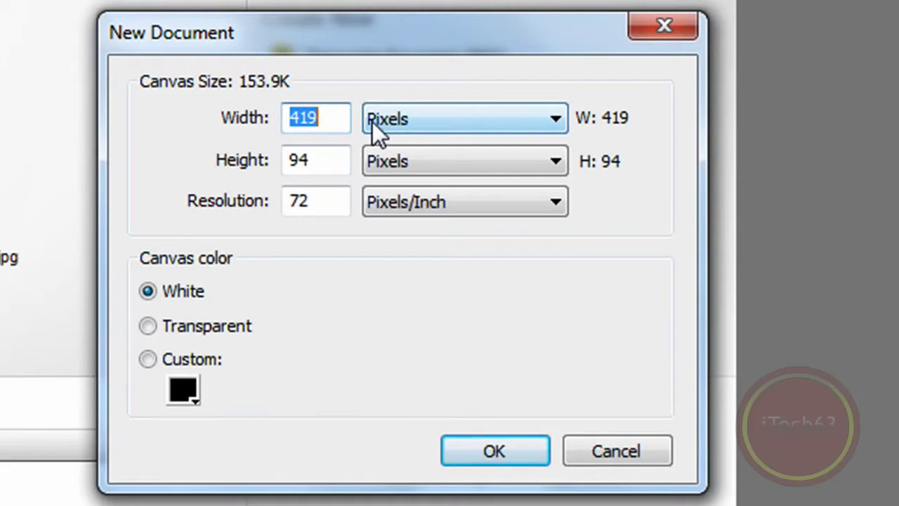
pyautogui.write('500')
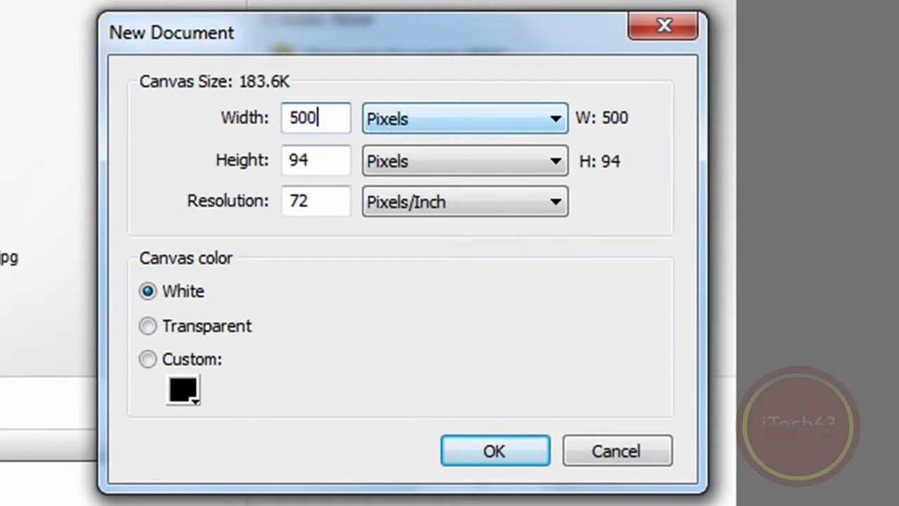
pyautogui.press('Tab')
pyautogui.write('500')
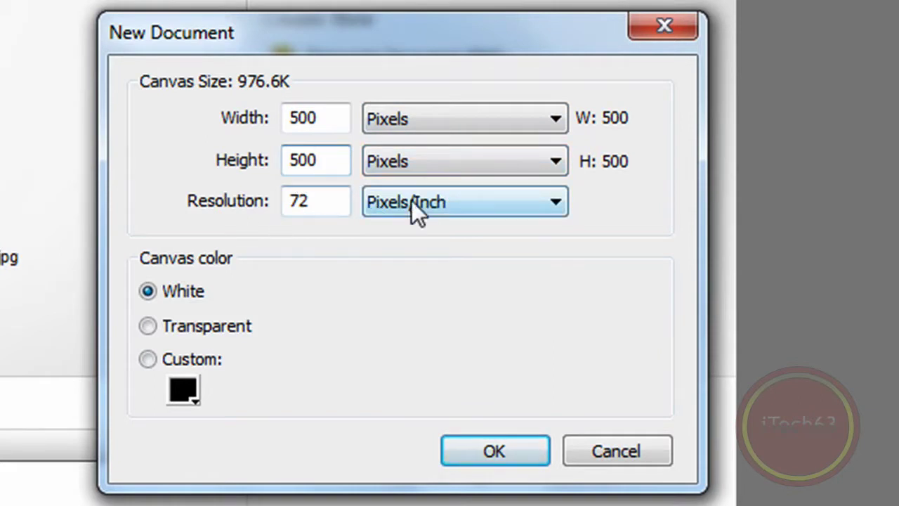
pyautogui.click(499, 455)
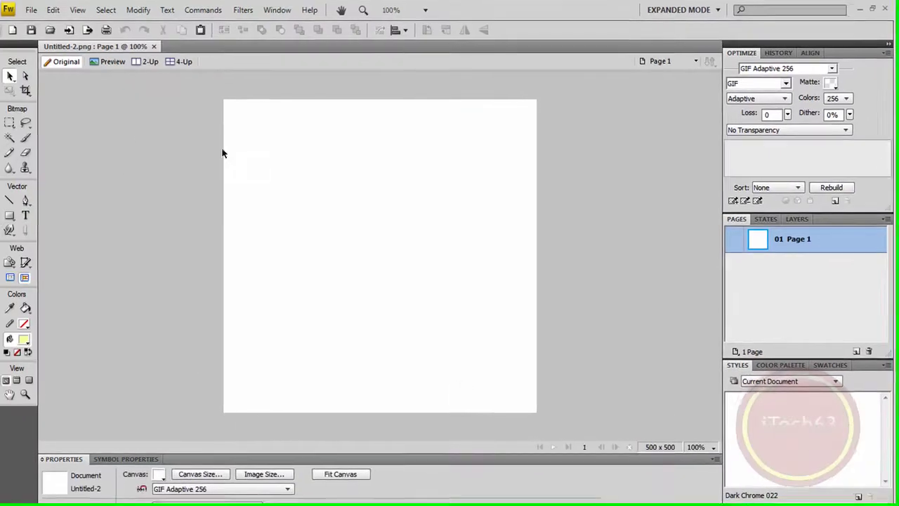
# Draw a large circle with the Ellipse tool and nudge it up to fill the 500 × 500 page
pyautogui.click(9, 220)
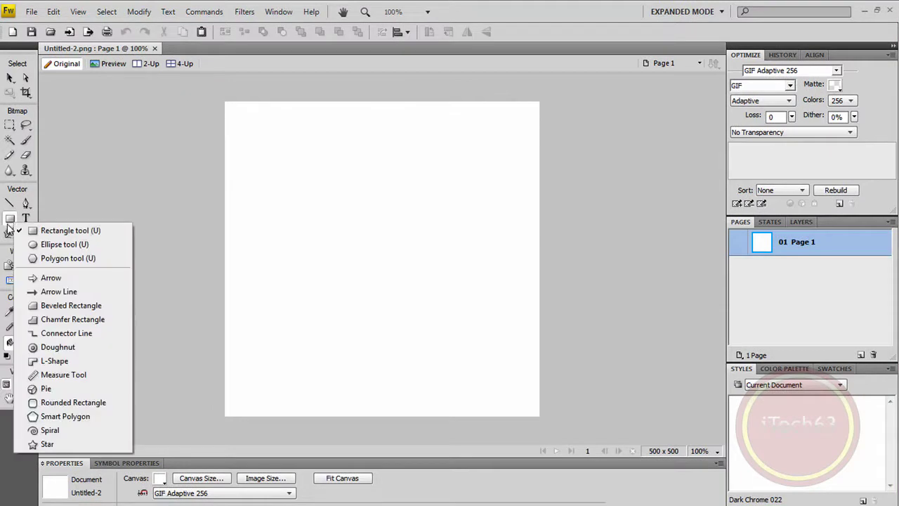
pyautogui.click(37, 251)
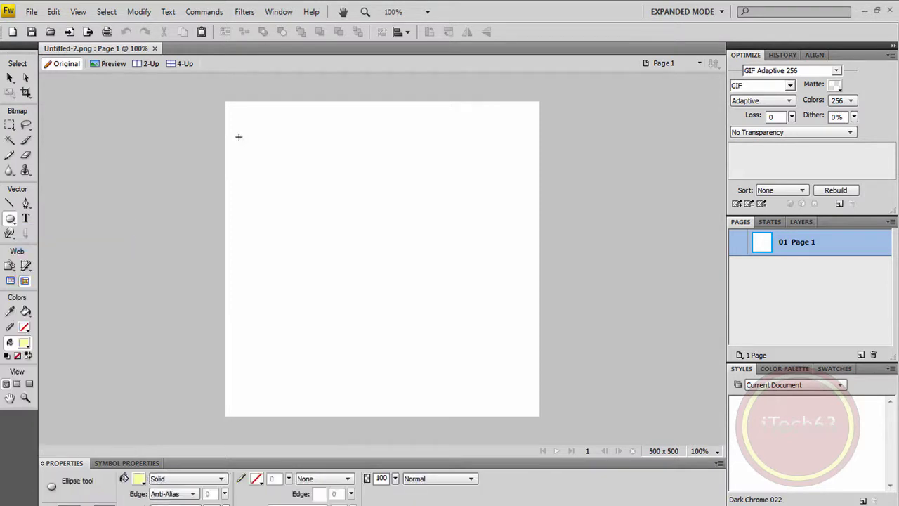
pyautogui.moveTo(231, 122); pyautogui.dragTo(546, 436)
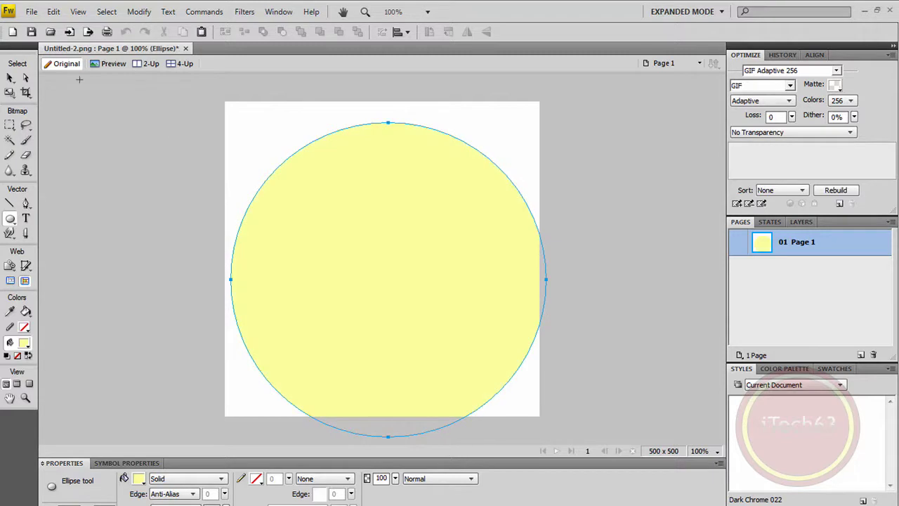
pyautogui.click(8, 76)
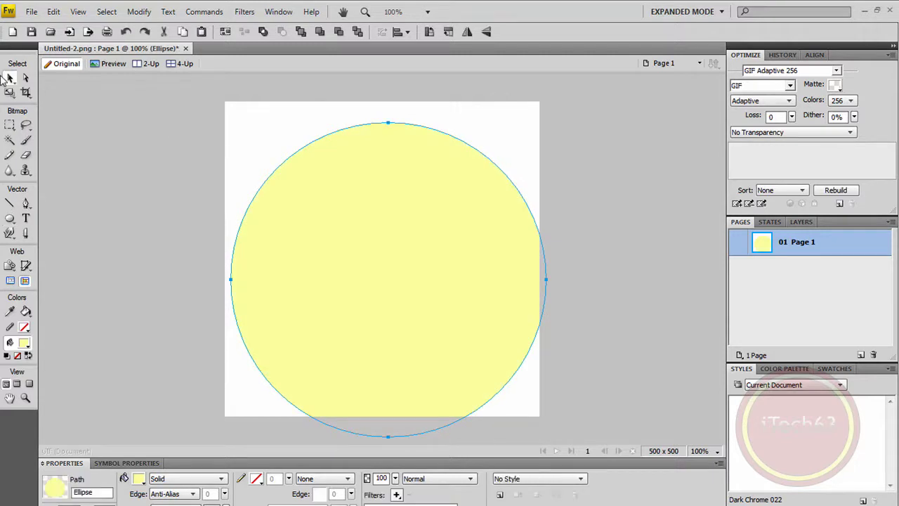
pyautogui.moveTo(303, 213); pyautogui.dragTo(299, 195)
pyautogui.click(610, 217)
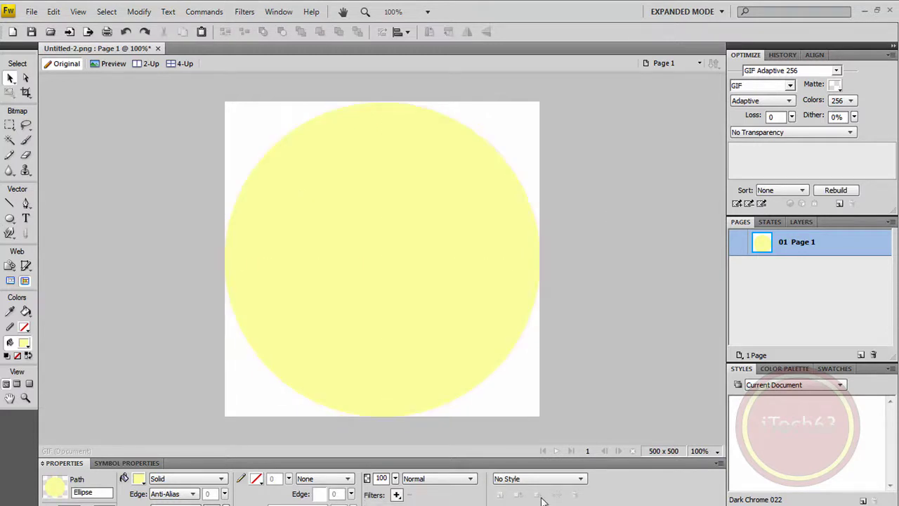
# Give the selected circle a black stroke with a 3-pixel tip size
pyautogui.click(432, 272)
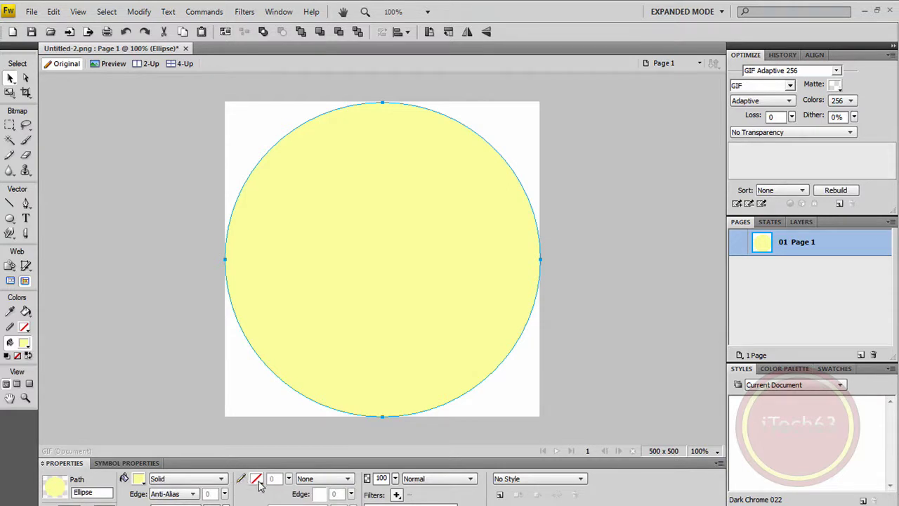
pyautogui.click(256, 480)
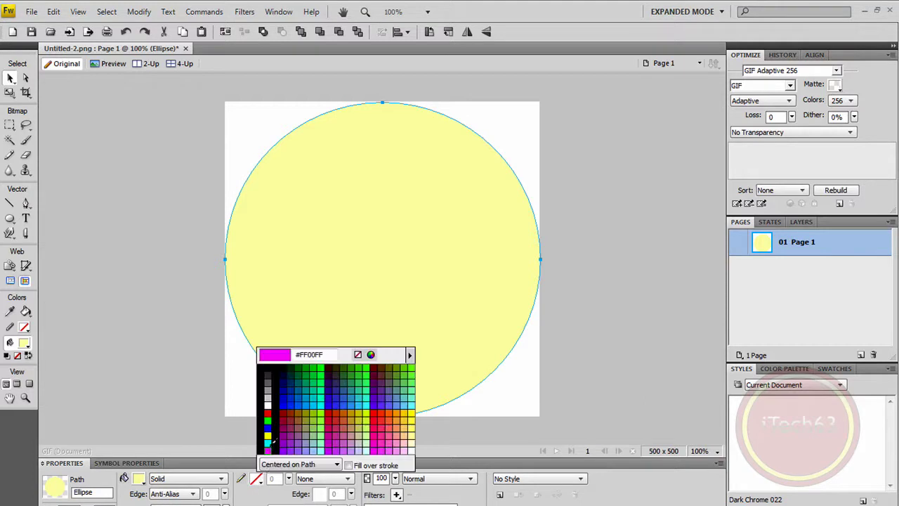
pyautogui.click(268, 372)
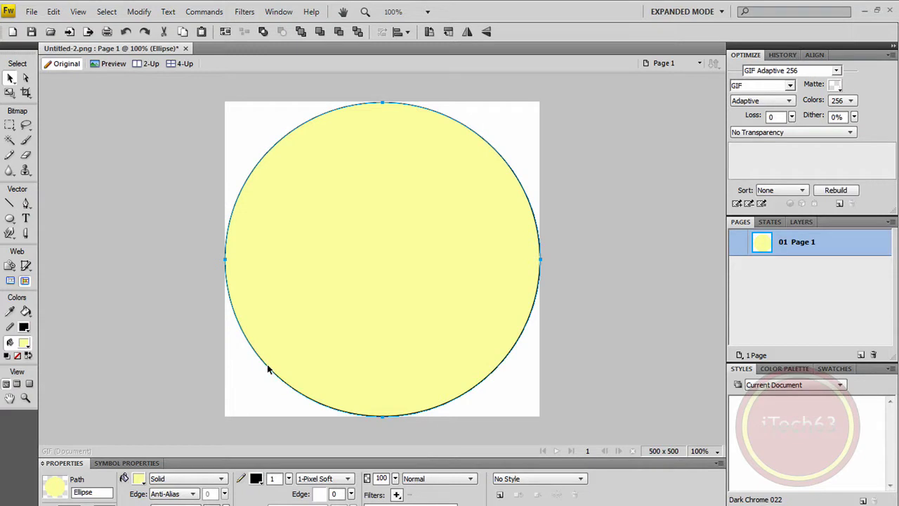
pyautogui.click(273, 479)
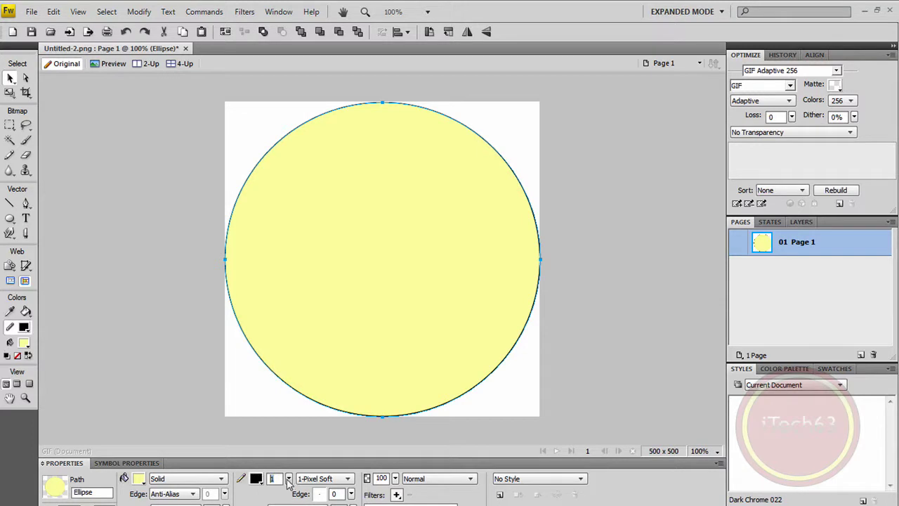
pyautogui.click(288, 479)
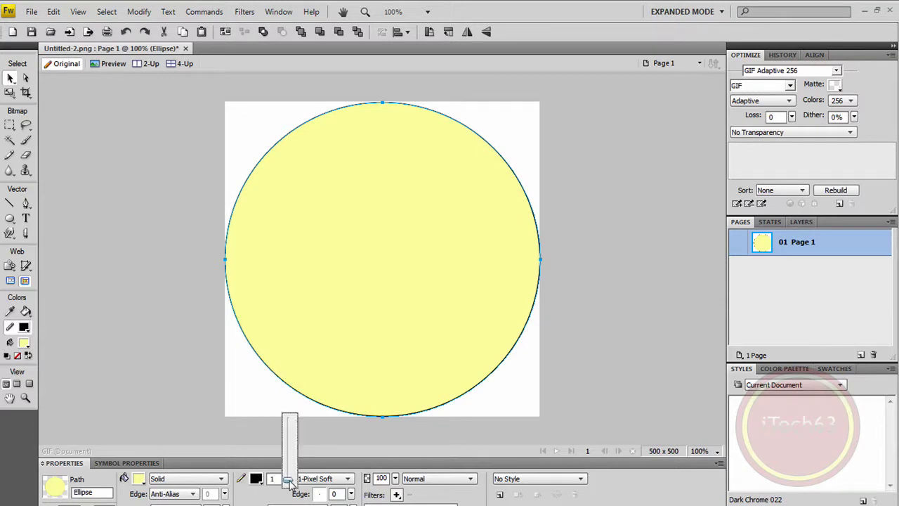
pyautogui.click(289, 484)
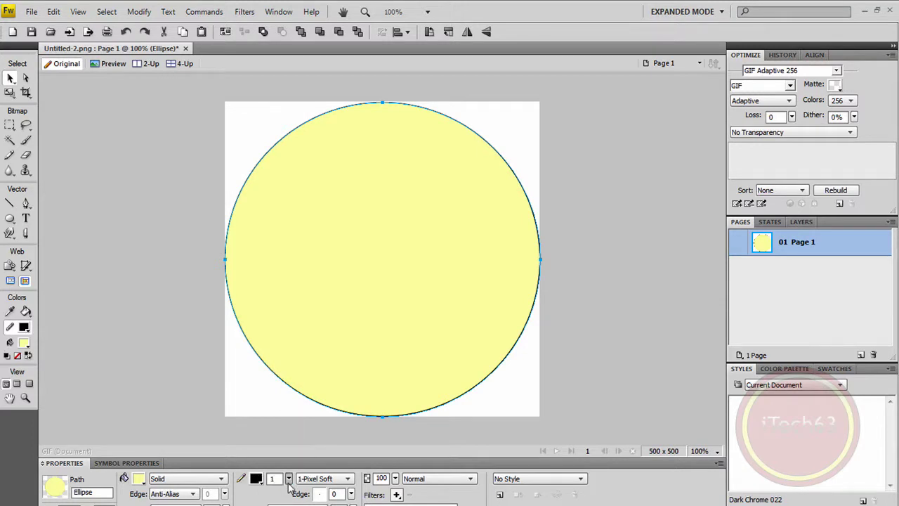
pyautogui.moveTo(290, 483); pyautogui.dragTo(286, 485)
pyautogui.click(258, 402)
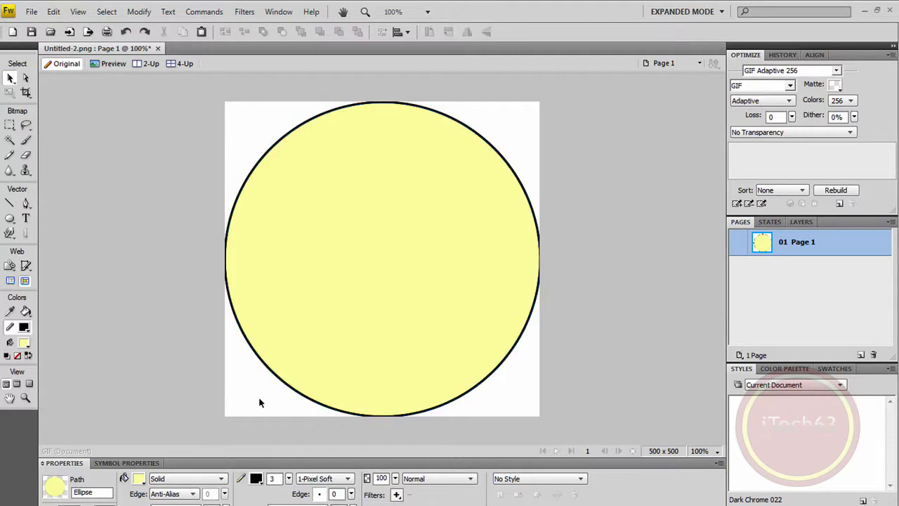
pyautogui.click(344, 213)
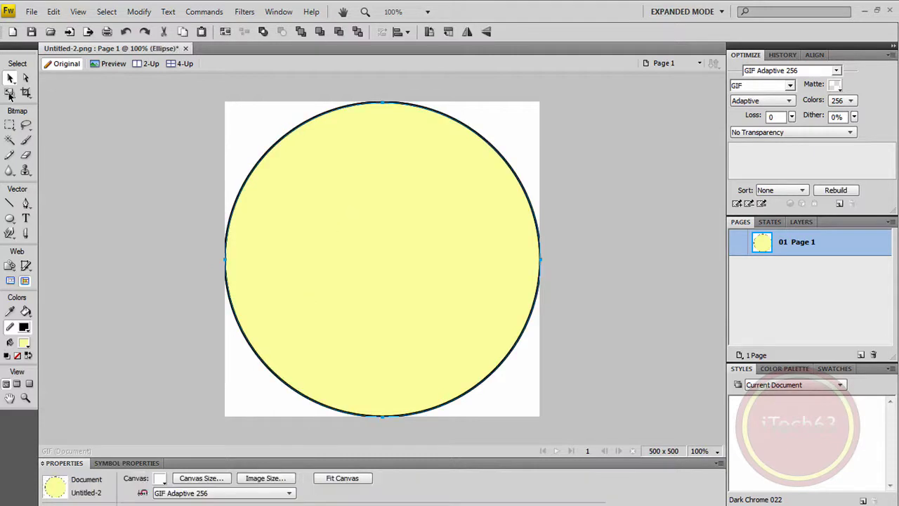
pyautogui.press('q')
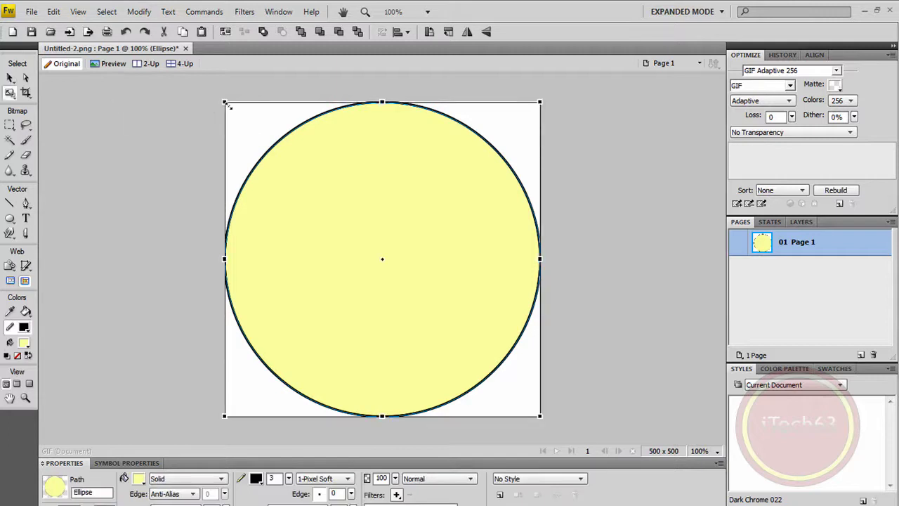
pyautogui.moveTo(224, 101); pyautogui.dragTo(236, 110)
pyautogui.click(10, 78)
pyautogui.moveTo(364, 227); pyautogui.dragTo(356, 219)
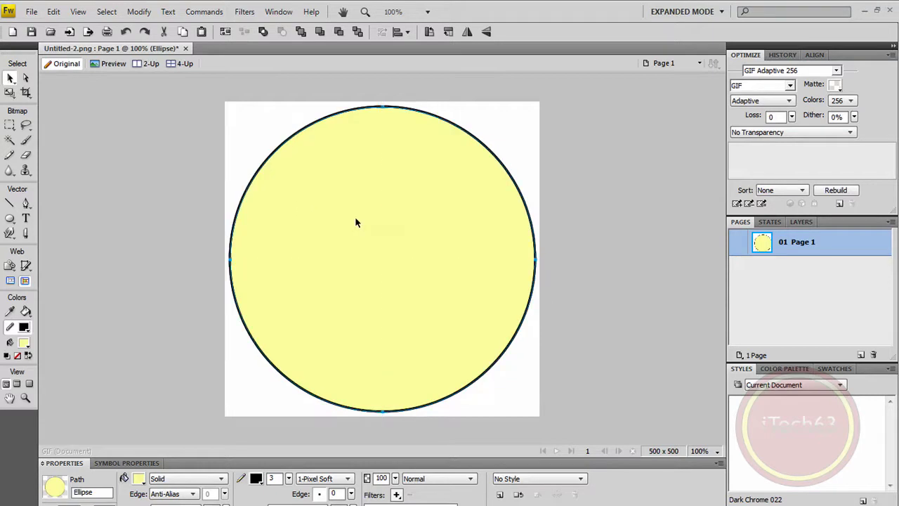
pyautogui.click(609, 300)
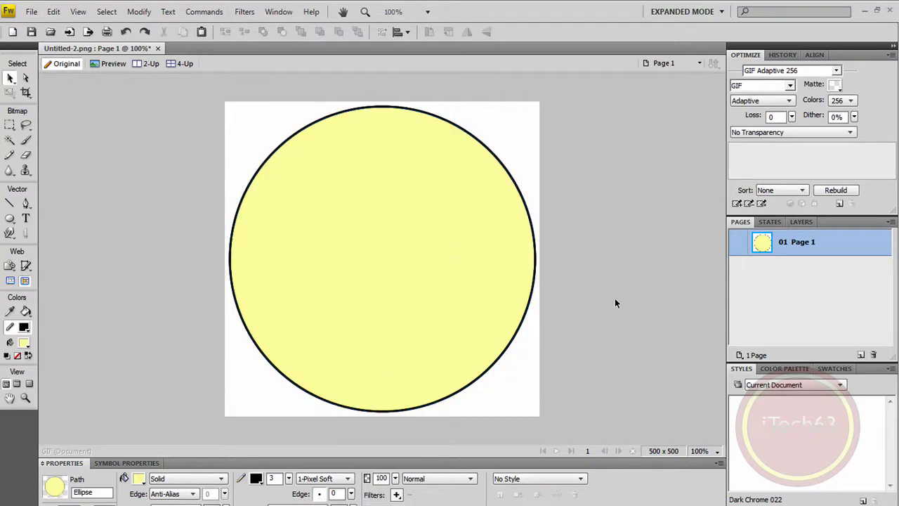
pyautogui.click(476, 267)
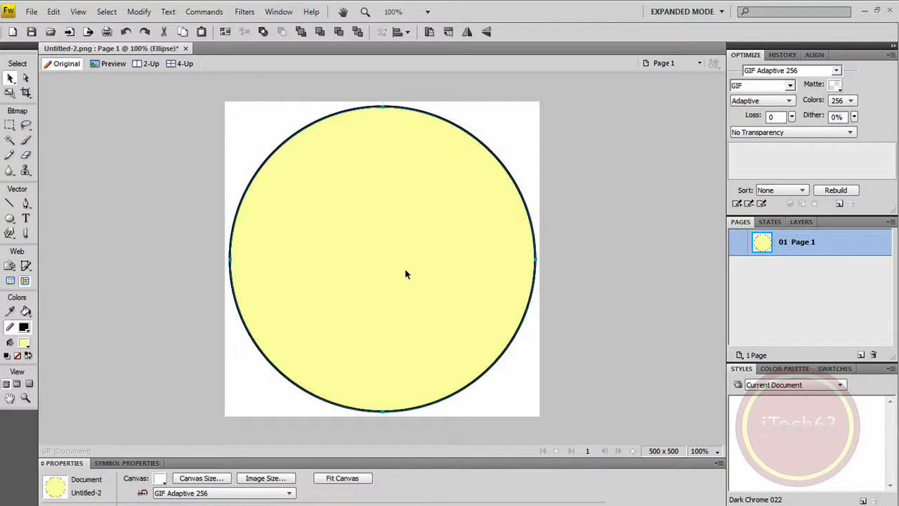
pyautogui.click(665, 177)
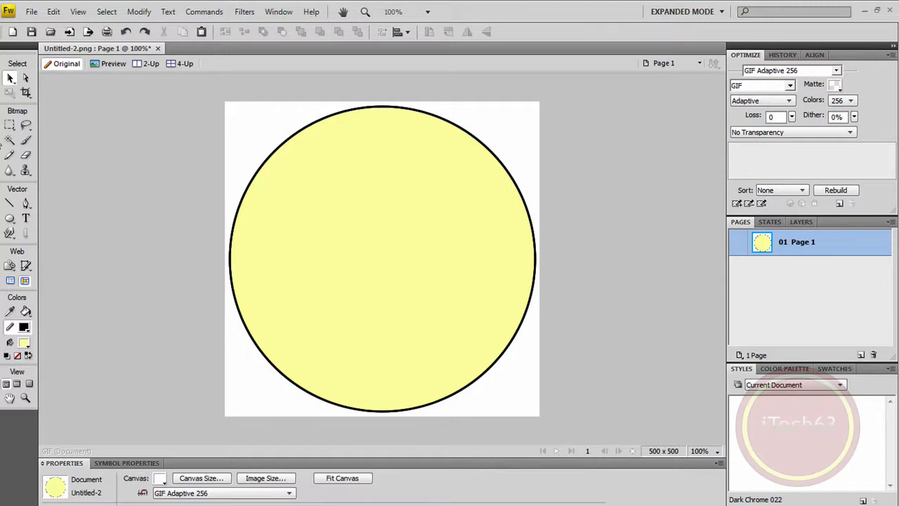
pyautogui.click(361, 211)
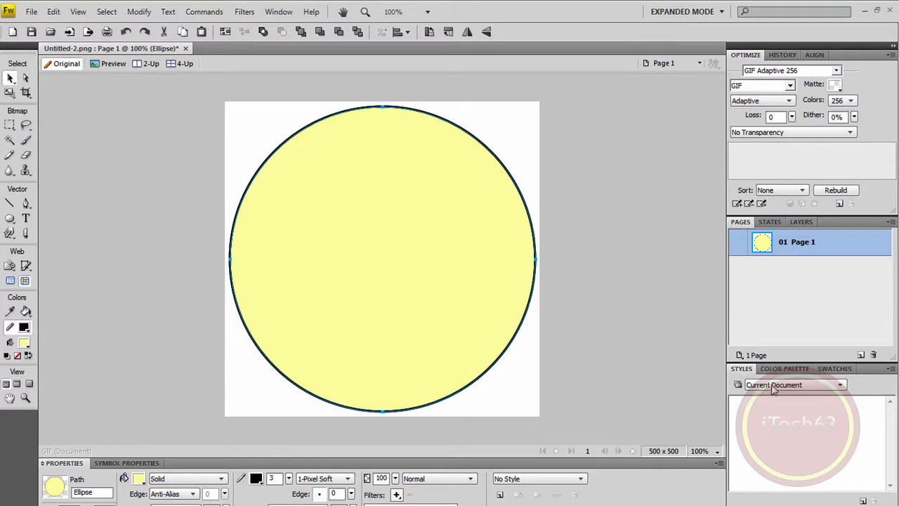
# Try the Dark Chrome 022 style on the circle, then browse the Chrome Styles library
pyautogui.click(773, 387)
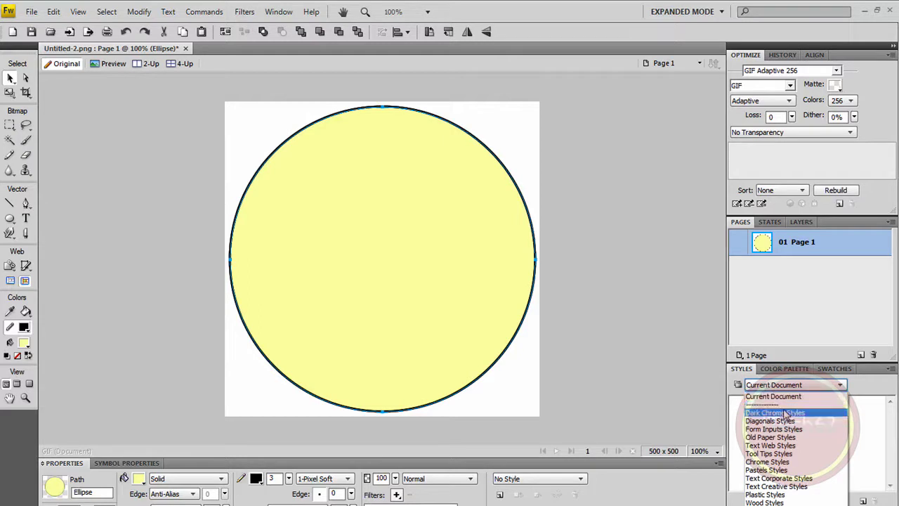
pyautogui.click(784, 414)
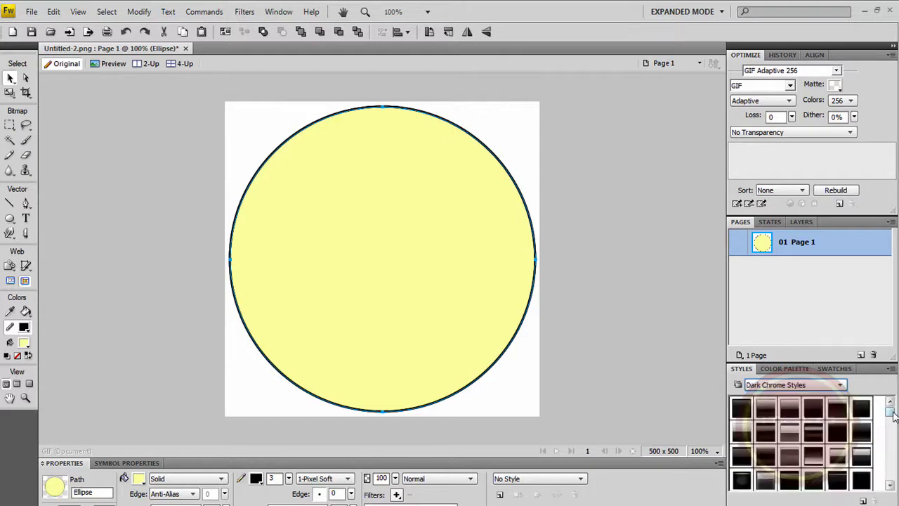
pyautogui.scroll(-2, 892, 420)
pyautogui.click(817, 476)
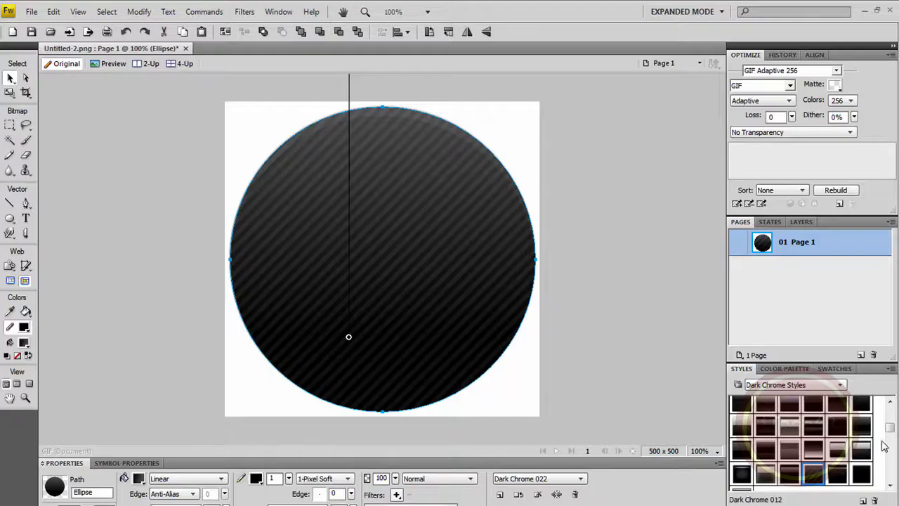
pyautogui.click(794, 385)
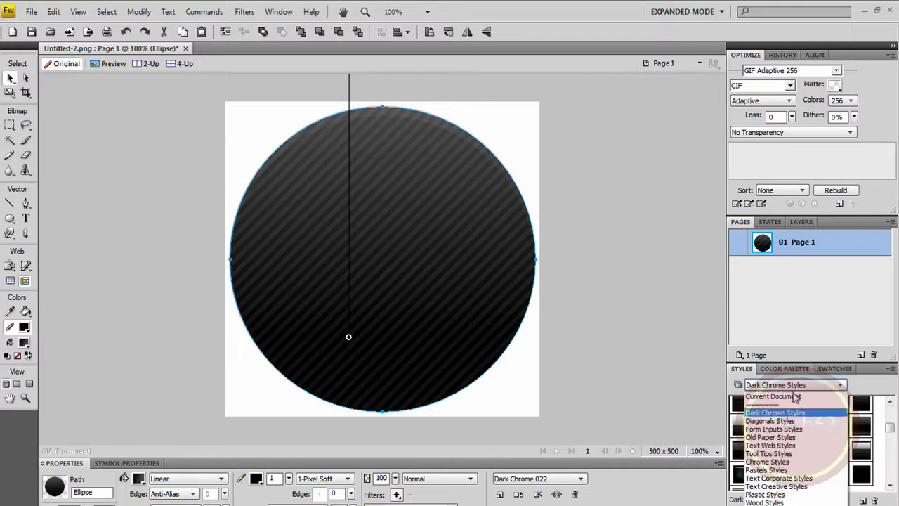
pyautogui.click(788, 462)
pyautogui.moveTo(891, 420); pyautogui.dragTo(896, 486)
pyautogui.scroll(2, 891, 468)
# Apply the red striped Plastic 004 style from the Plastic Styles library to the circle
pyautogui.click(778, 385)
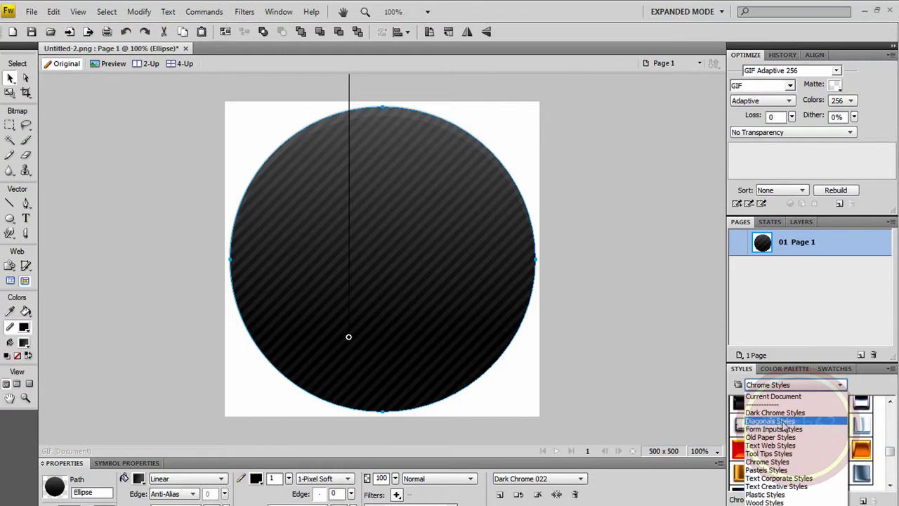
pyautogui.click(791, 494)
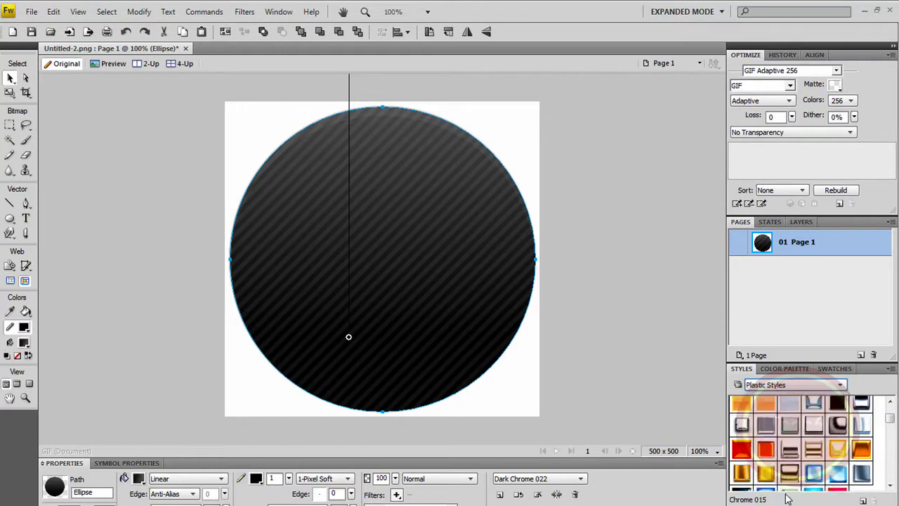
pyautogui.moveTo(890, 419)
pyautogui.mouseDown()
pyautogui.moveTo(897, 476)
pyautogui.moveTo(890, 411)
pyautogui.mouseUp()
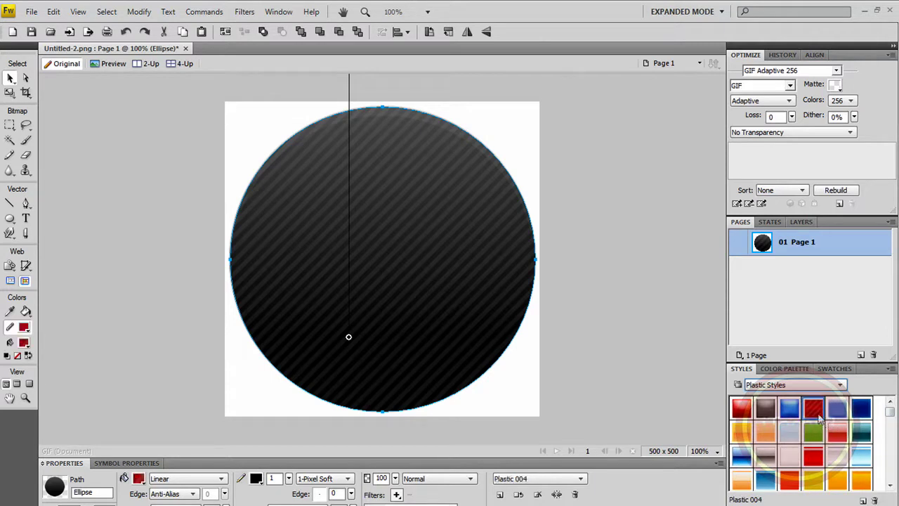
pyautogui.click(816, 416)
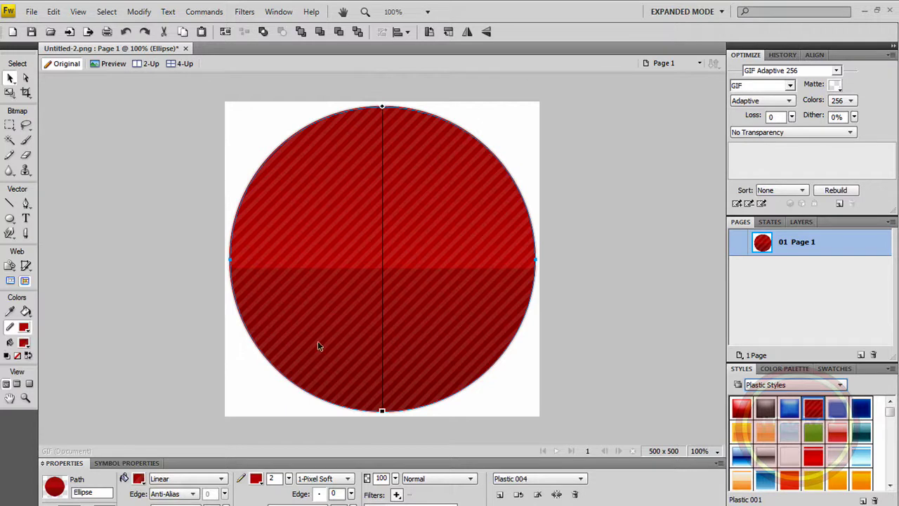
# Load Diagonals Styles and settle on Diagonals 5px Width Line after trying the 8px variants
pyautogui.click(812, 387)
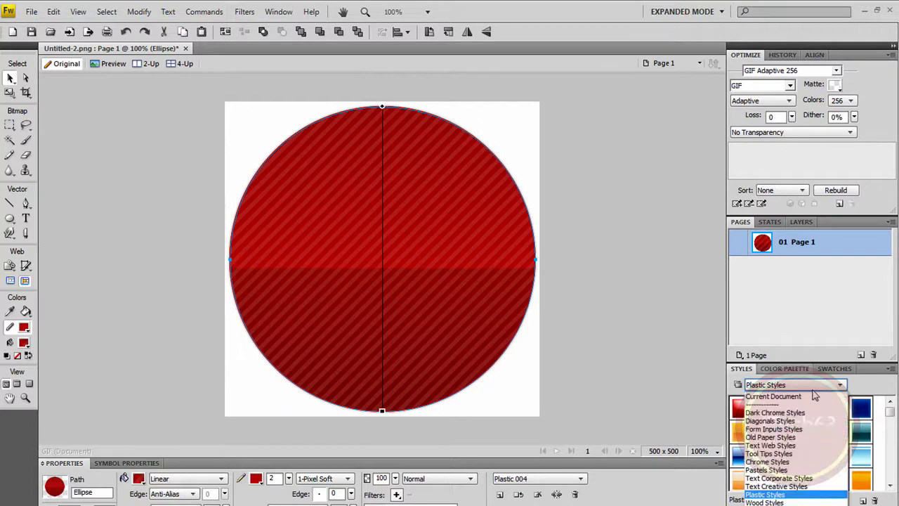
pyautogui.click(798, 421)
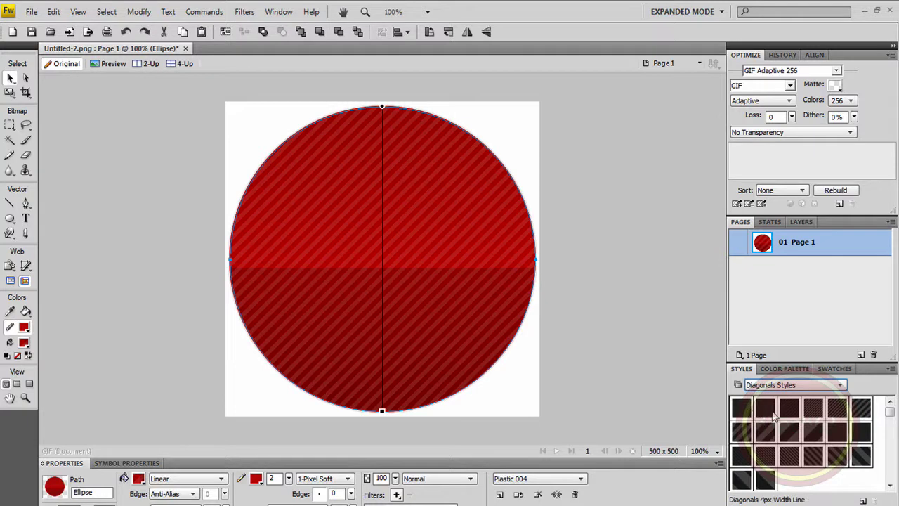
pyautogui.click(813, 412)
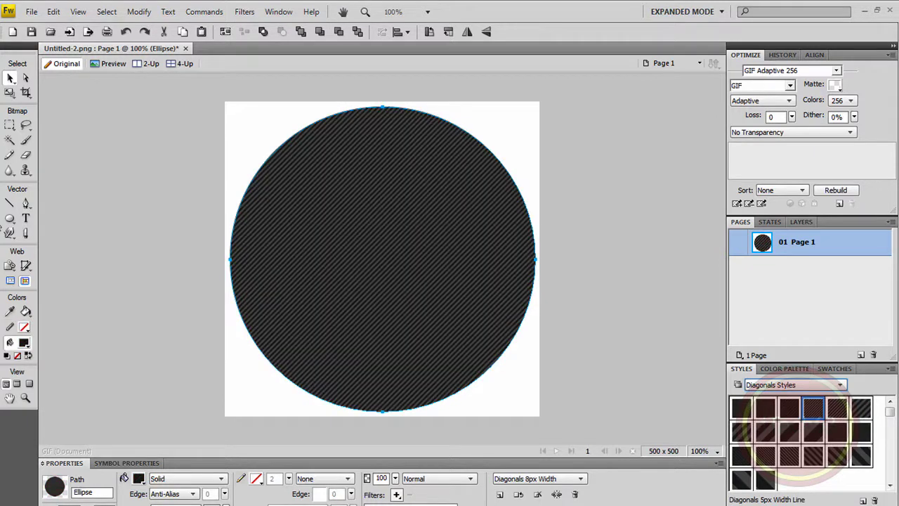
pyautogui.click(791, 410)
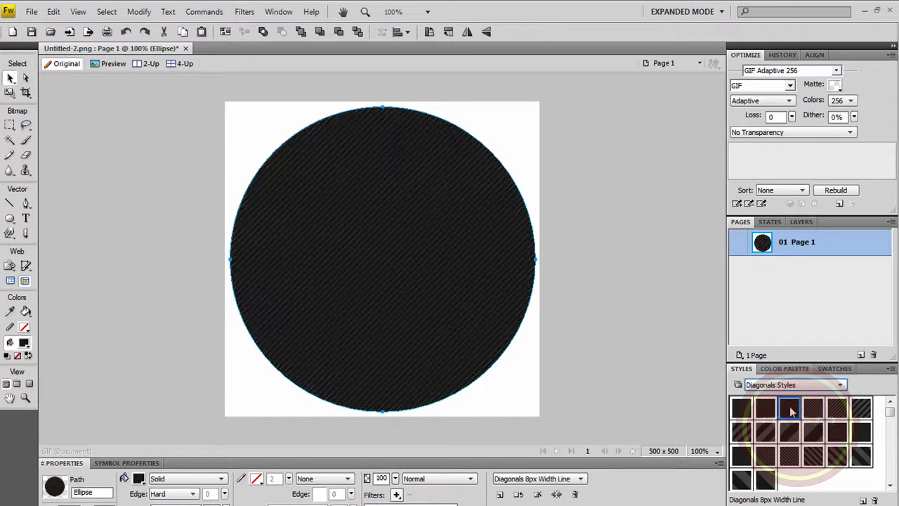
pyautogui.click(773, 414)
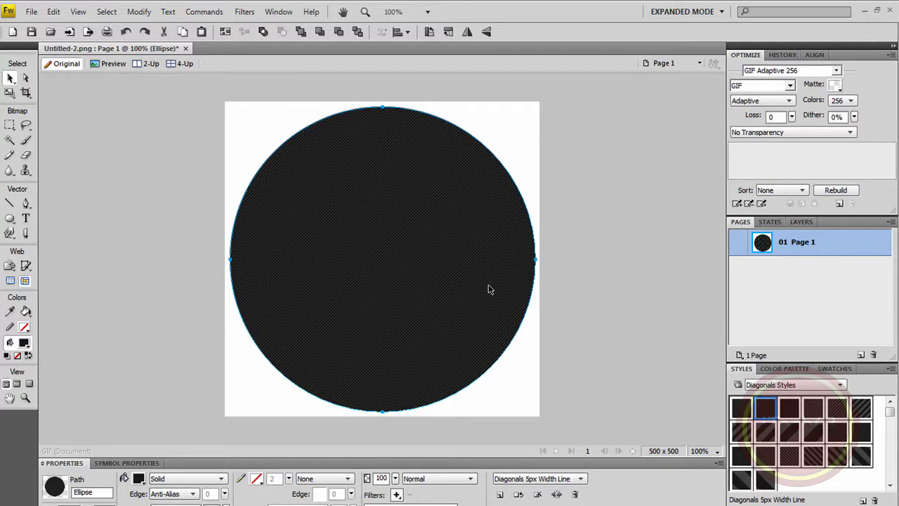
# Scale the circle down slightly, reposition it inside the original, and give it a black outline
pyautogui.click(10, 93)
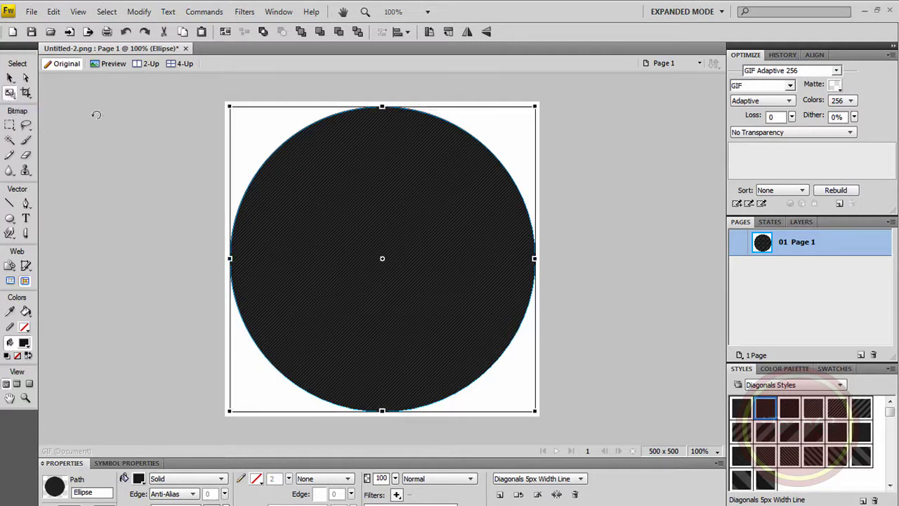
pyautogui.moveTo(231, 106); pyautogui.dragTo(251, 131)
pyautogui.click(10, 78)
pyautogui.moveTo(397, 251); pyautogui.dragTo(394, 250)
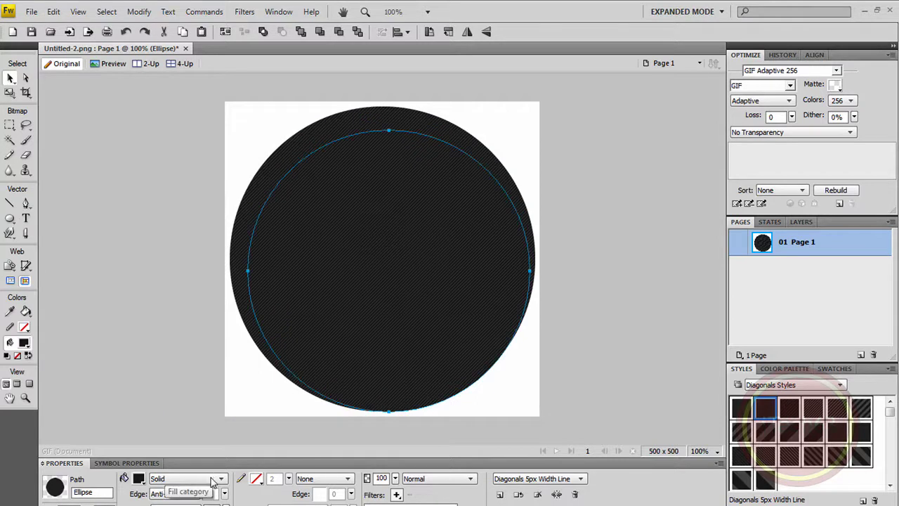
pyautogui.click(257, 478)
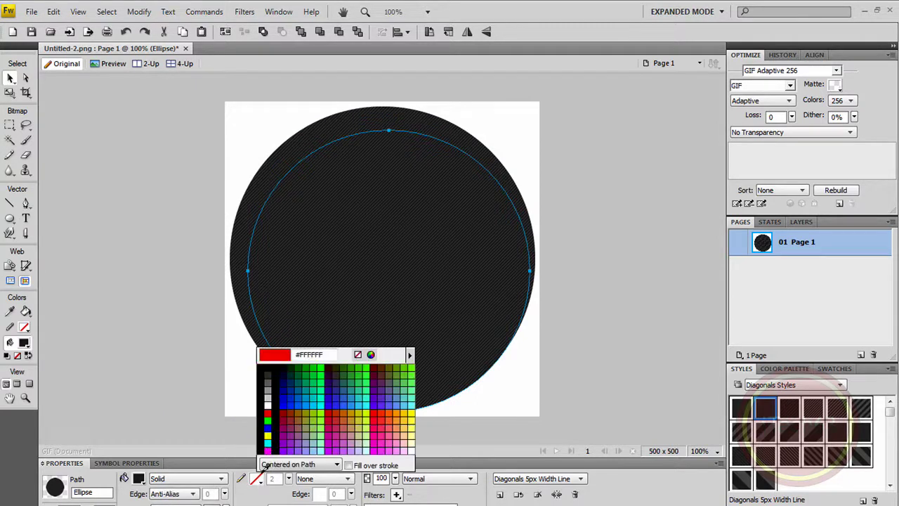
pyautogui.click(268, 371)
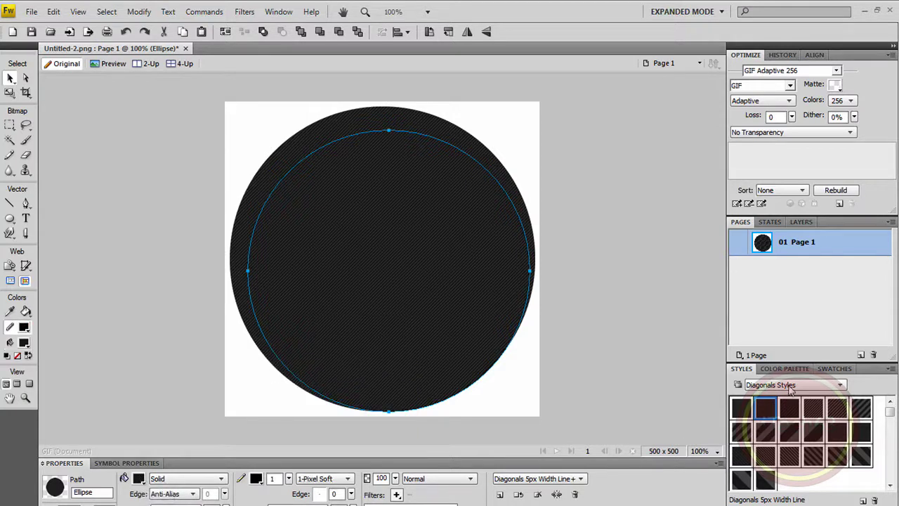
# Apply the red striped Plastic 004 style from Plastic Styles to the inner circle
pyautogui.click(791, 385)
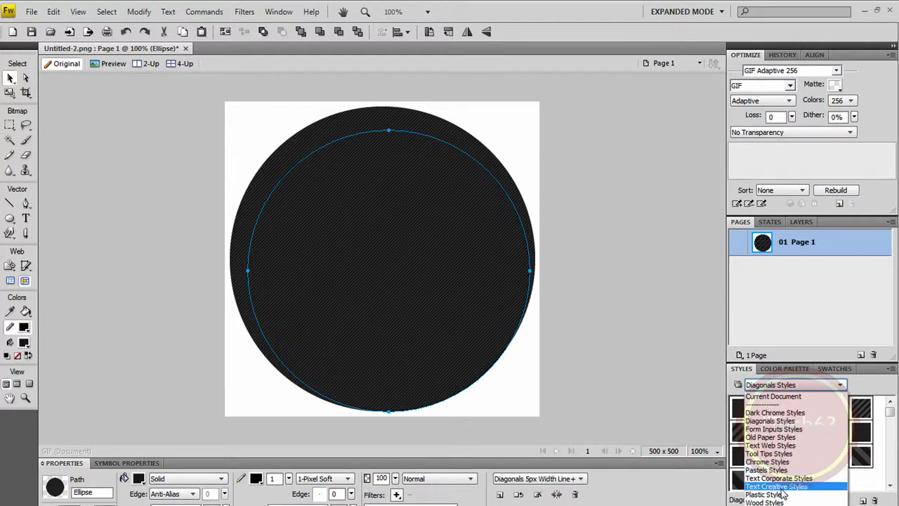
pyautogui.click(773, 495)
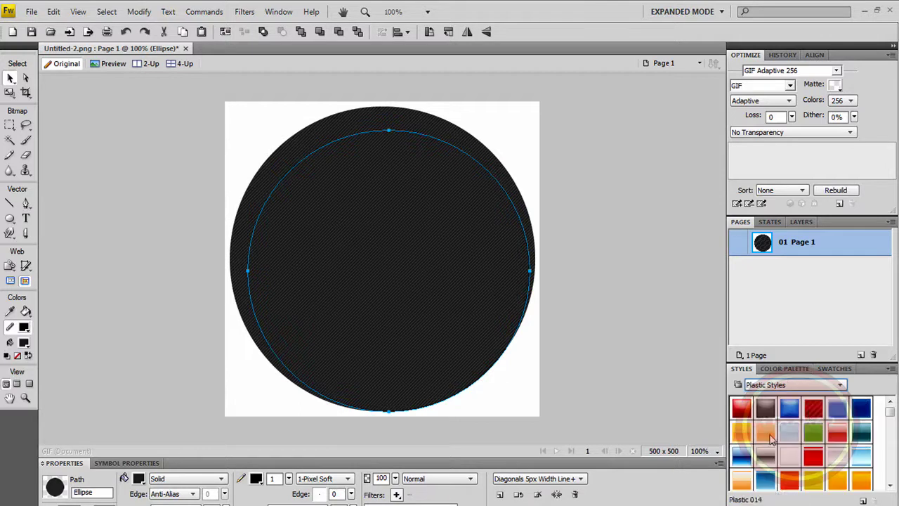
pyautogui.click(814, 414)
pyautogui.click(815, 415)
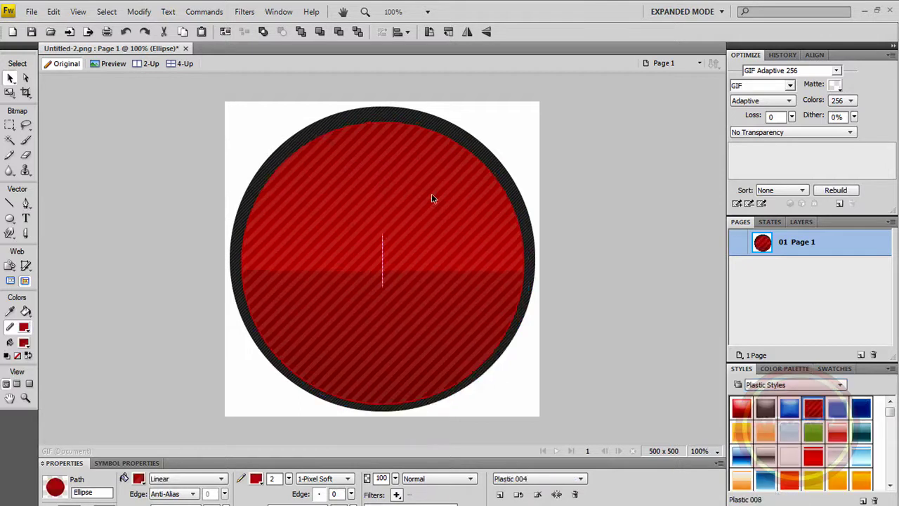
pyautogui.click(432, 194)
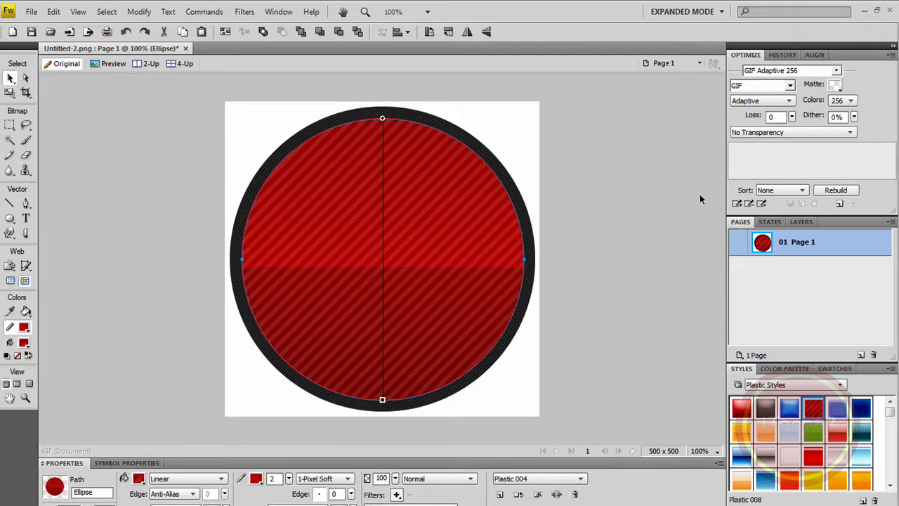
pyautogui.click(614, 185)
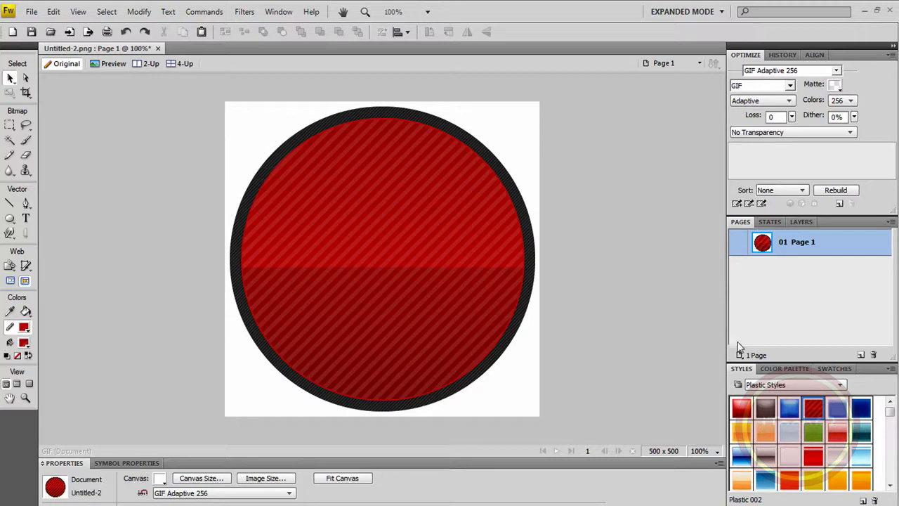
# Undo the last change, then scale the top dark diagonal circle smaller and centre it over the red one
pyautogui.hotkey('ctrl', 'z')
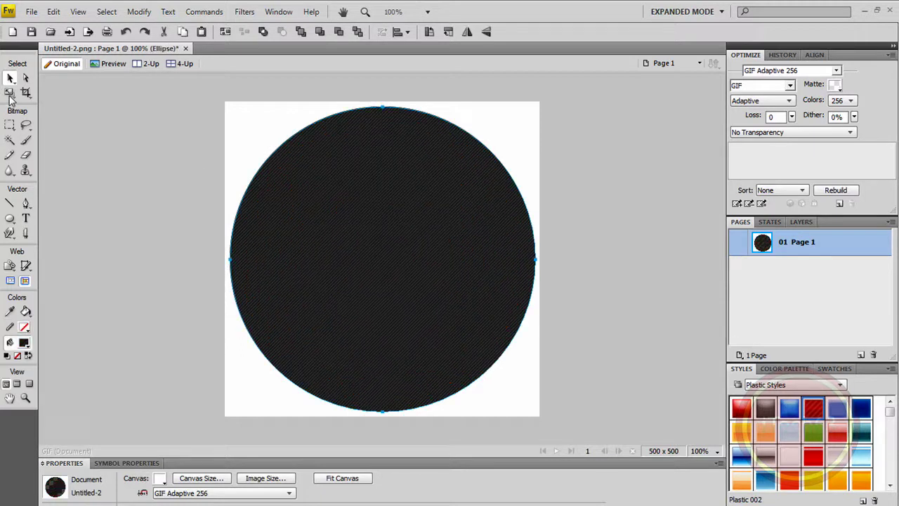
pyautogui.press('q')
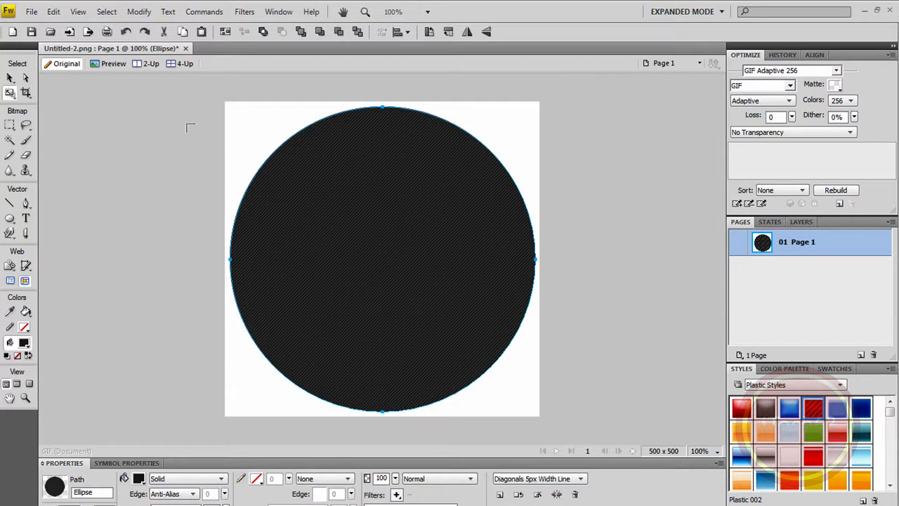
pyautogui.click(9, 77)
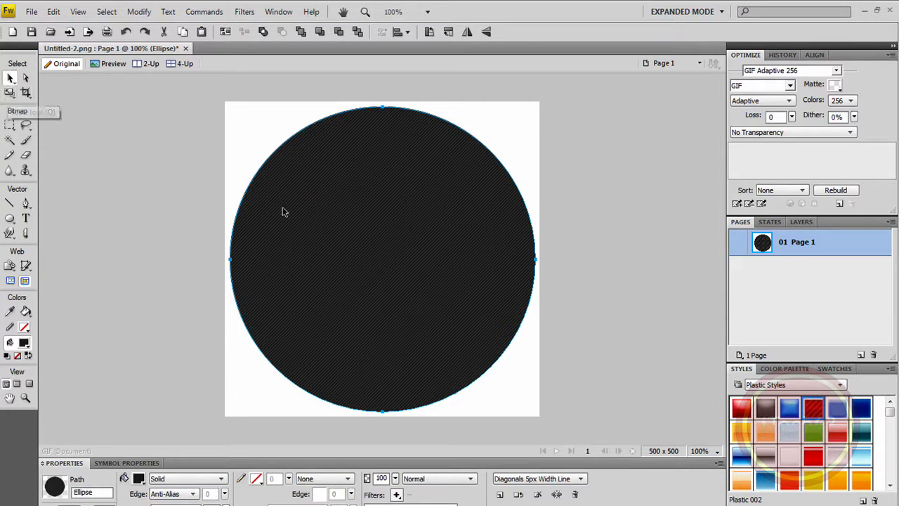
pyautogui.press('q')
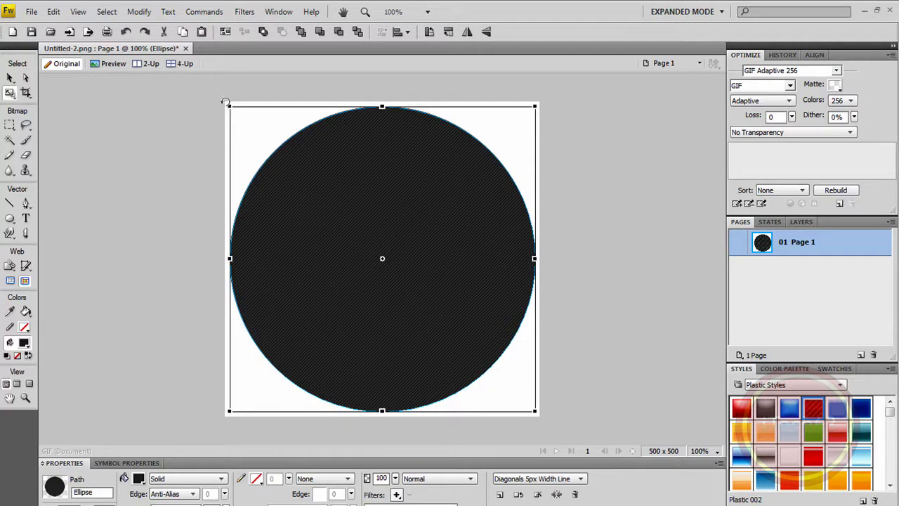
pyautogui.moveTo(229, 108); pyautogui.dragTo(273, 150)
pyautogui.press('v')
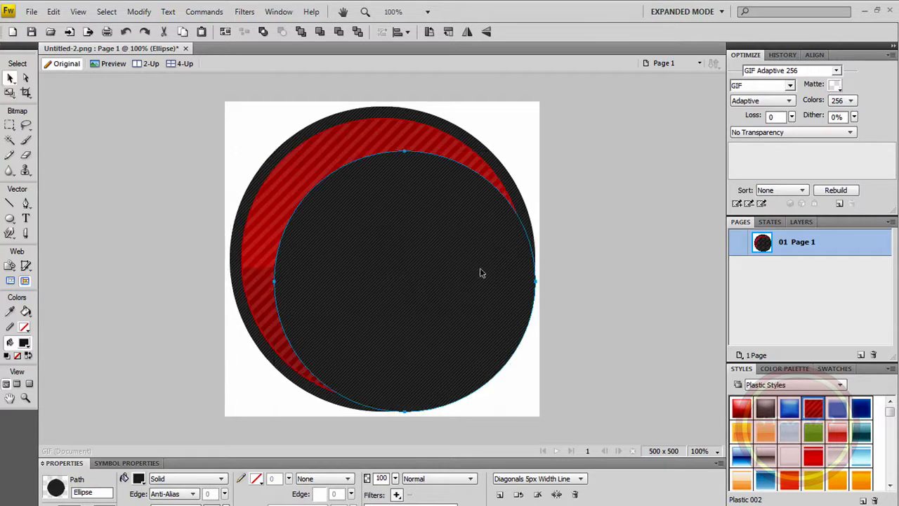
pyautogui.moveTo(480, 268); pyautogui.dragTo(446, 237)
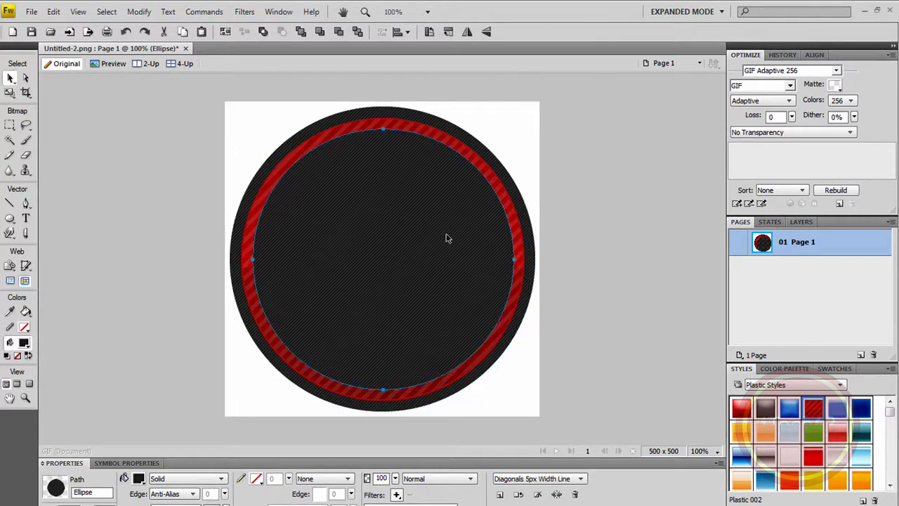
pyautogui.click(668, 243)
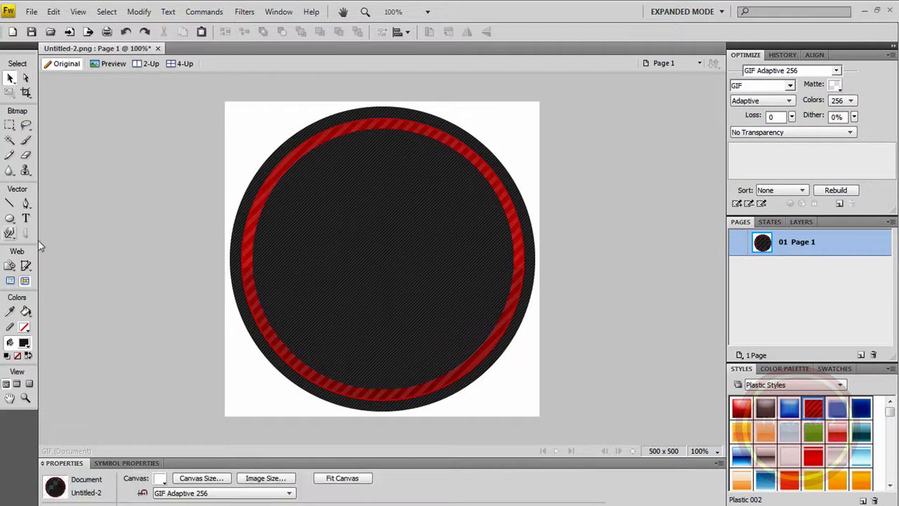
# Draw a text box on the circle, paste 'Thanks For Watching', and centre it on the canvas
pyautogui.click(25, 219)
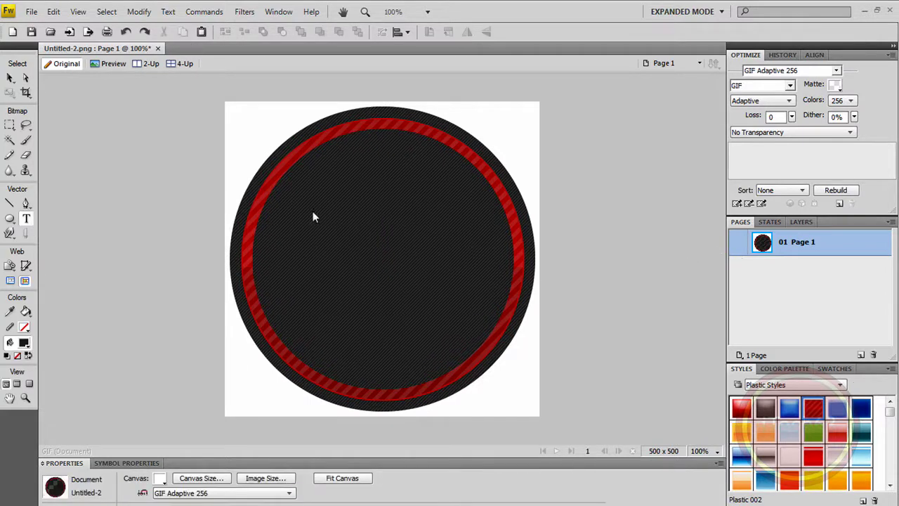
pyautogui.moveTo(314, 208); pyautogui.dragTo(483, 239)
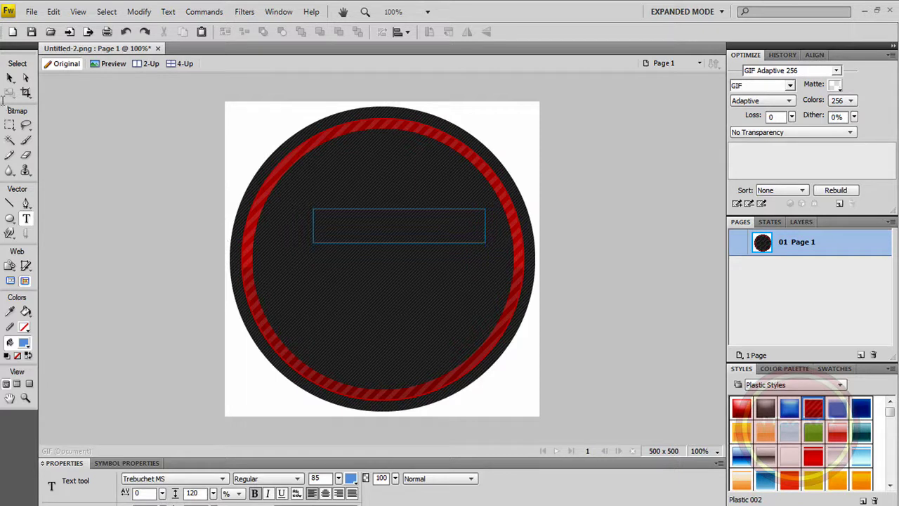
pyautogui.write('Thanks For Watching')
pyautogui.click(12, 80)
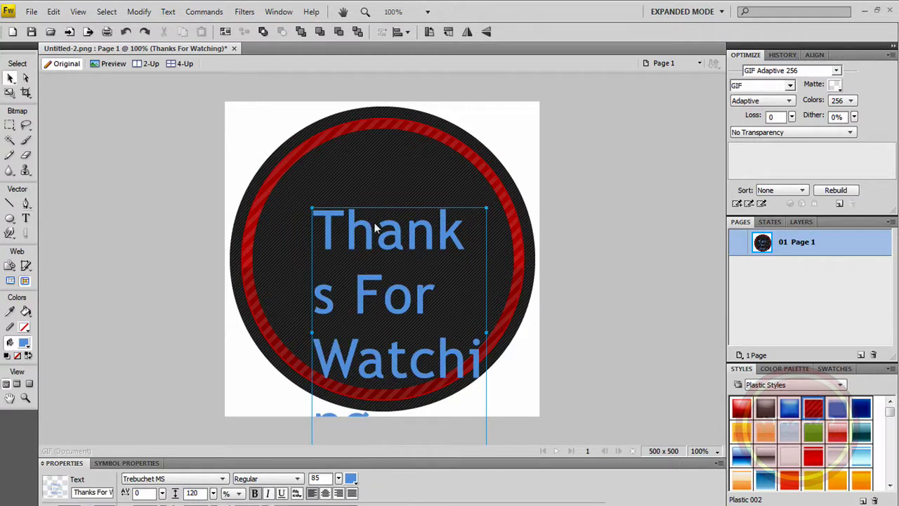
pyautogui.hotkey('ctrl', 'alt', '2')
pyautogui.hotkey('ctrl', 'alt', '5')
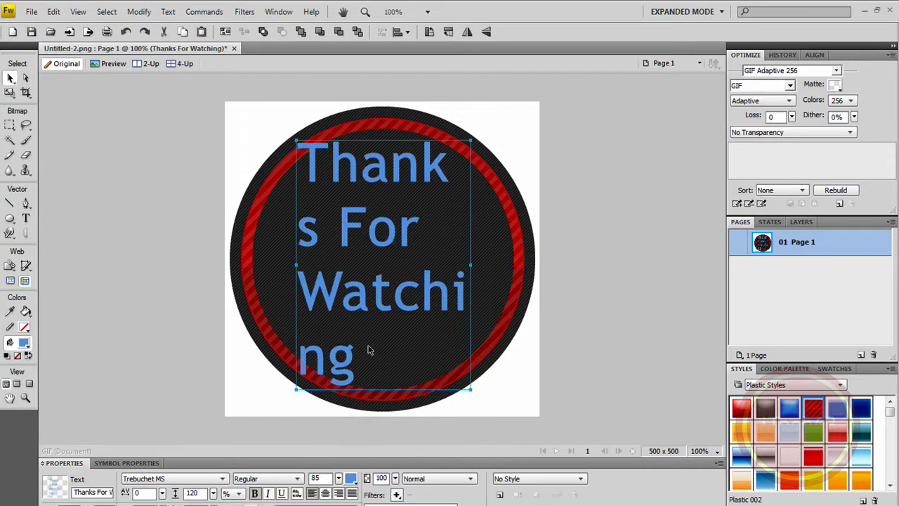
# Change the font size from 85 to 58, widen the box to two lines, and place it mid-circle
pyautogui.moveTo(322, 478); pyautogui.dragTo(292, 479)
pyautogui.press('BackSpace')
pyautogui.click(338, 479)
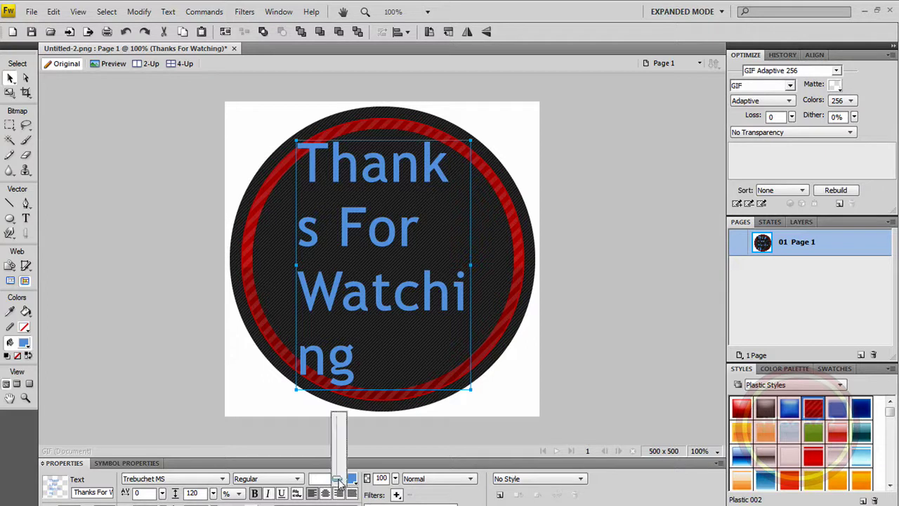
pyautogui.moveTo(338, 479); pyautogui.dragTo(342, 444)
pyautogui.moveTo(361, 197); pyautogui.dragTo(354, 258)
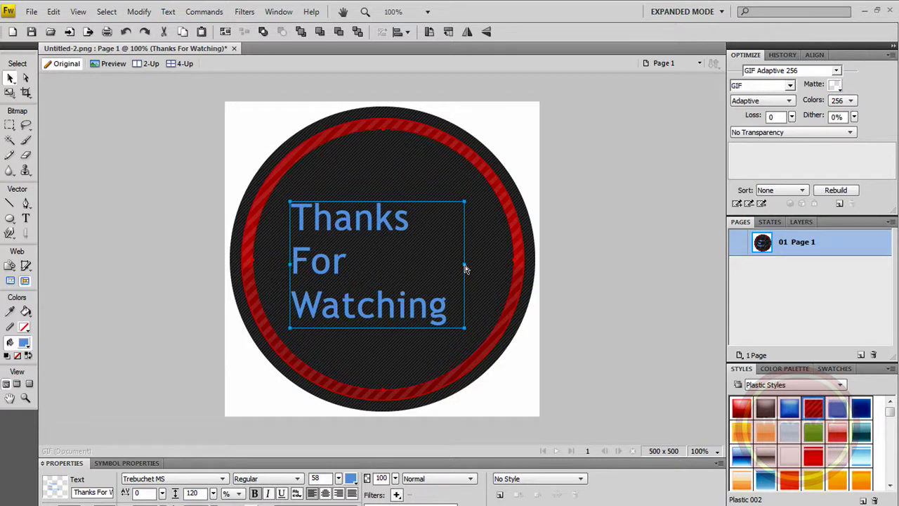
pyautogui.moveTo(465, 265); pyautogui.dragTo(579, 270)
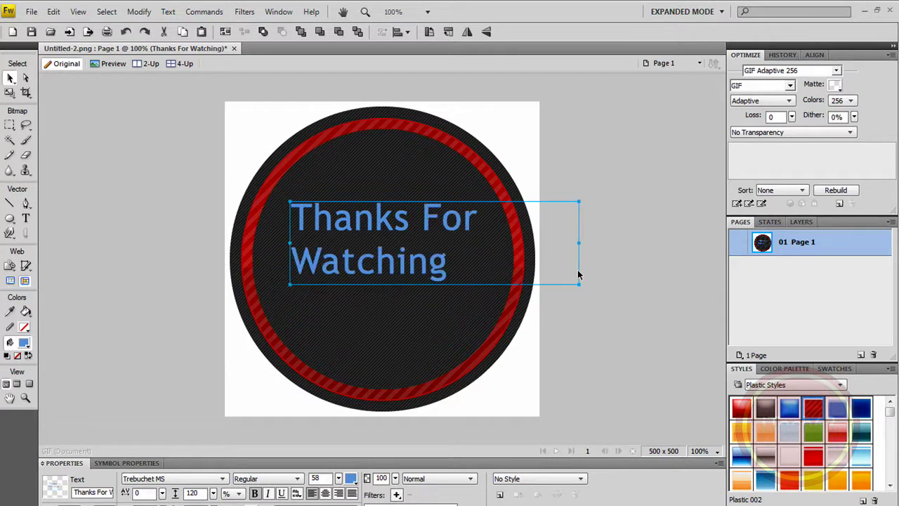
pyautogui.moveTo(433, 236); pyautogui.dragTo(432, 252)
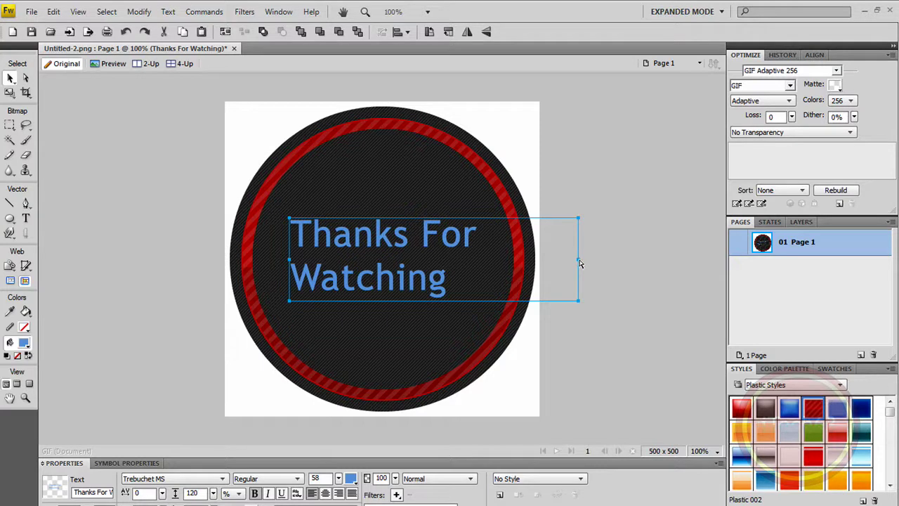
pyautogui.doubleClick(413, 258)
pyautogui.press('Escape')
# Apply the dark red Text Web Set4 style, recentre the text, and marquee-select the whole logo
pyautogui.click(764, 388)
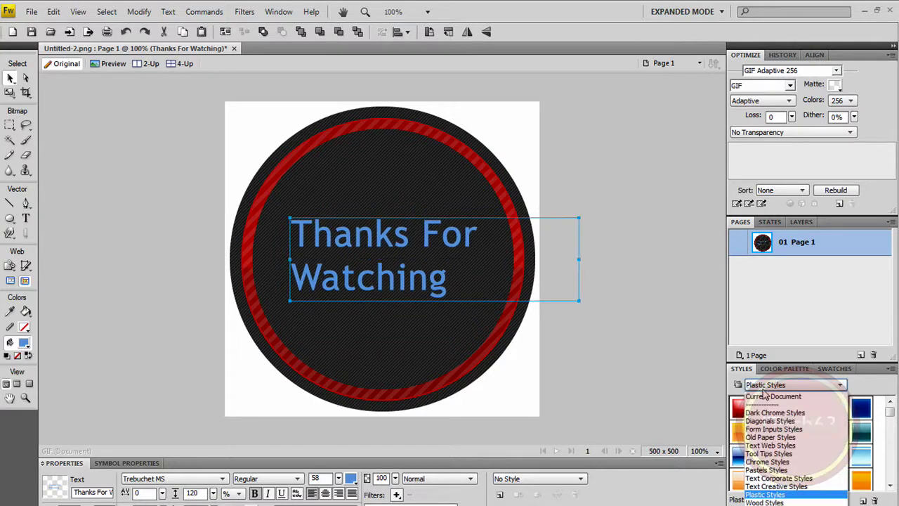
pyautogui.click(794, 446)
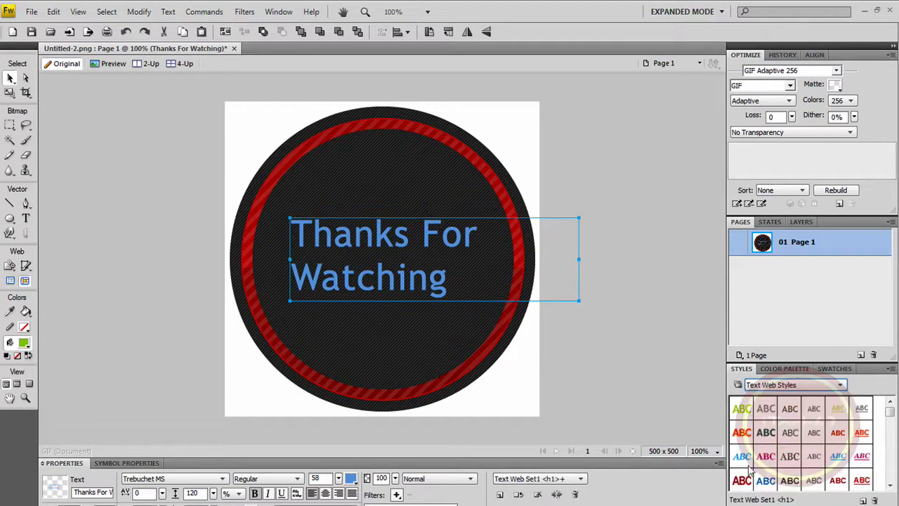
pyautogui.click(742, 408)
pyautogui.click(743, 482)
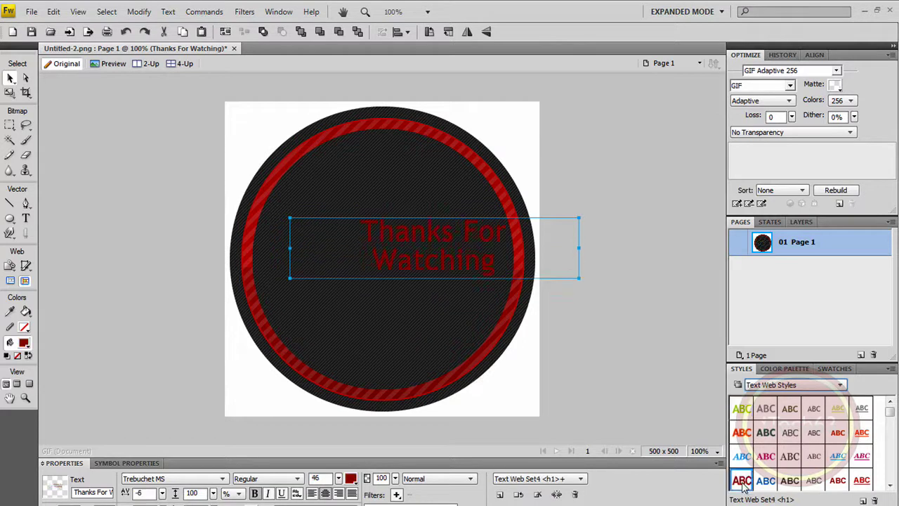
pyautogui.moveTo(395, 252)
pyautogui.mouseDown()
pyautogui.moveTo(376, 264)
pyautogui.moveTo(378, 255)
pyautogui.mouseUp()
pyautogui.click(207, 104)
pyautogui.moveTo(165, 82)
pyautogui.mouseDown()
pyautogui.moveTo(417, 250)
pyautogui.moveTo(558, 388)
pyautogui.moveTo(583, 439)
pyautogui.mouseUp()
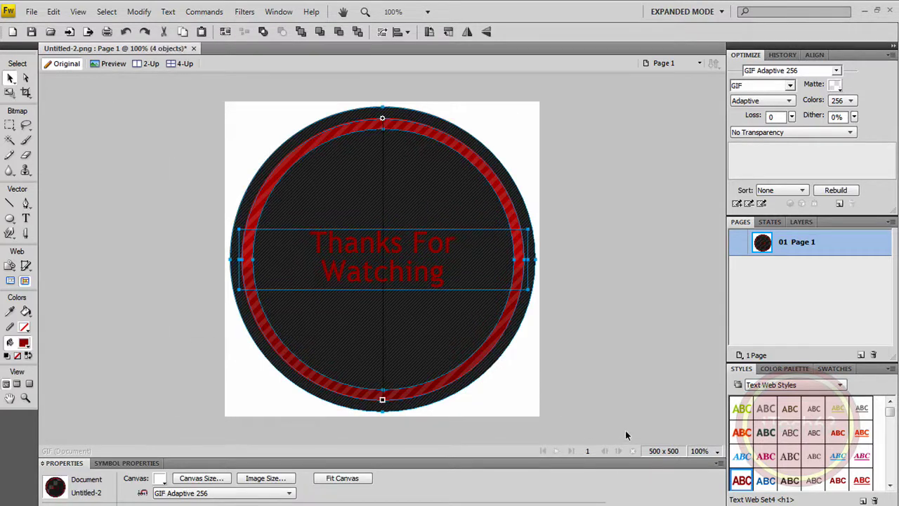
# Convert the whole logo to a Graphic symbol and begin naming it 'tutorial'
pyautogui.click(139, 12)
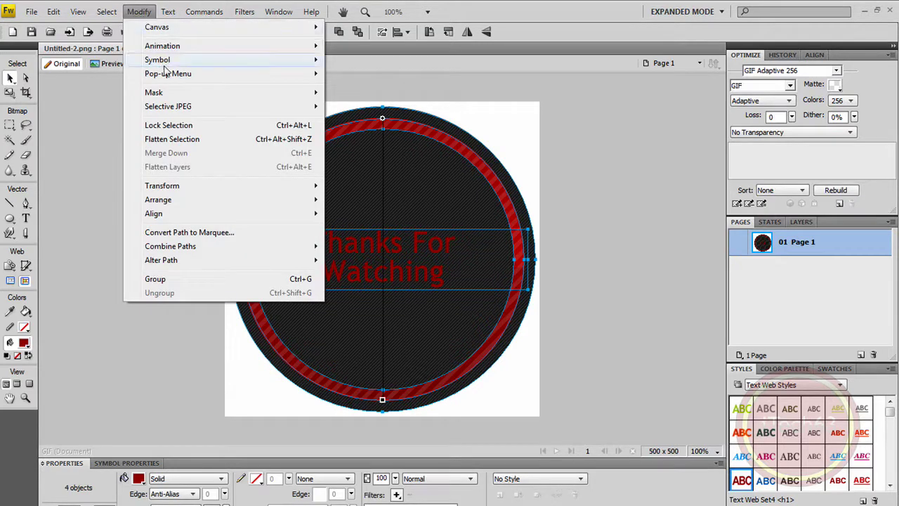
pyautogui.moveTo(251, 62)
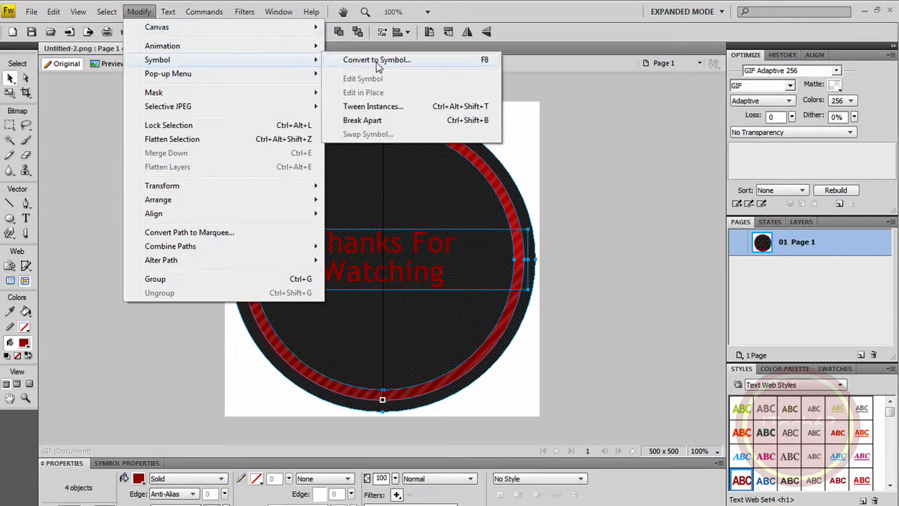
pyautogui.click(377, 60)
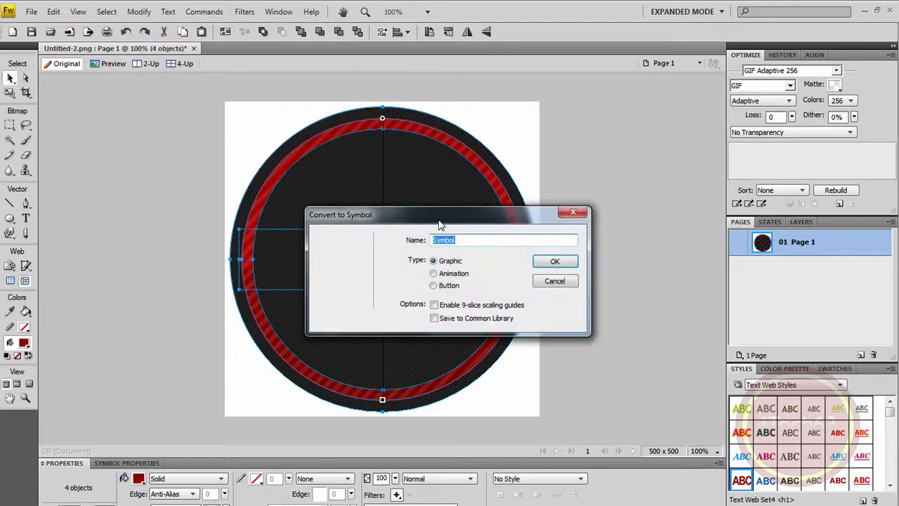
pyautogui.click(435, 261)
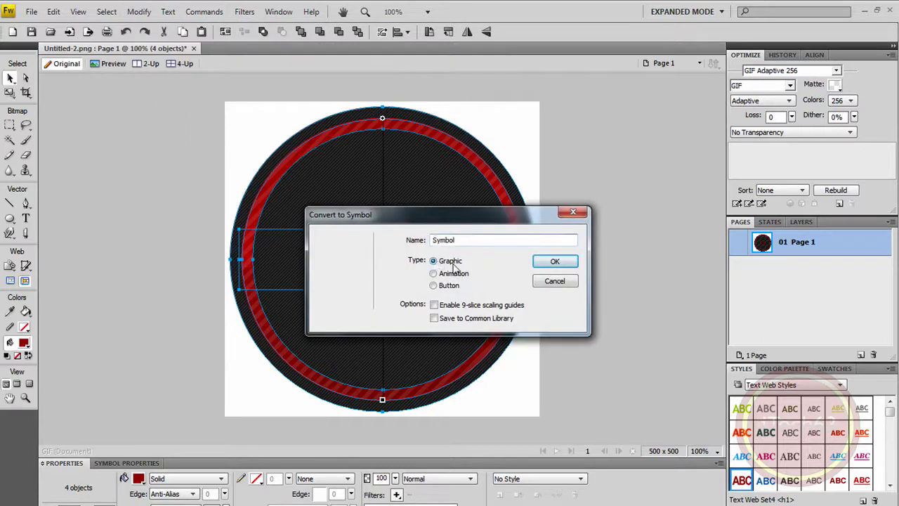
pyautogui.moveTo(473, 241); pyautogui.dragTo(352, 248)
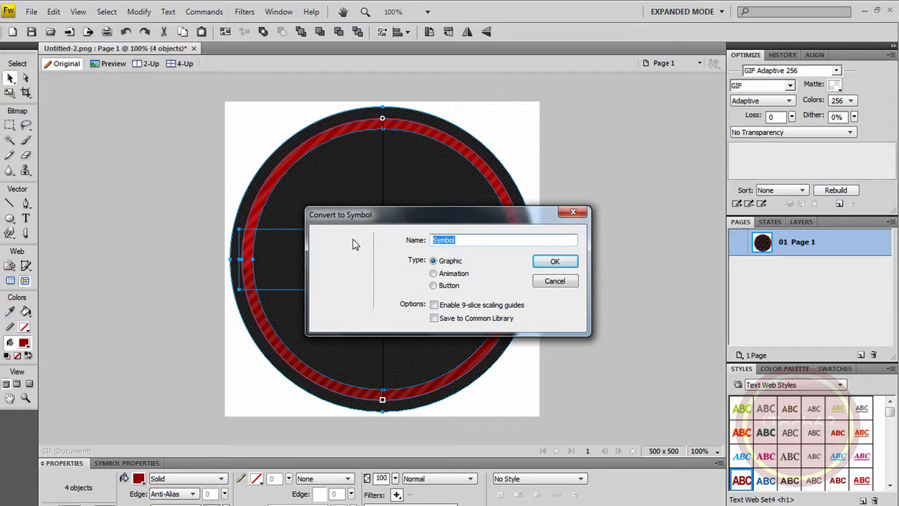
pyautogui.write('tutorial')
# Save the 'tutorial' Graphic symbol to the common library as tutorial.graphic
pyautogui.click(435, 320)
pyautogui.click(552, 265)
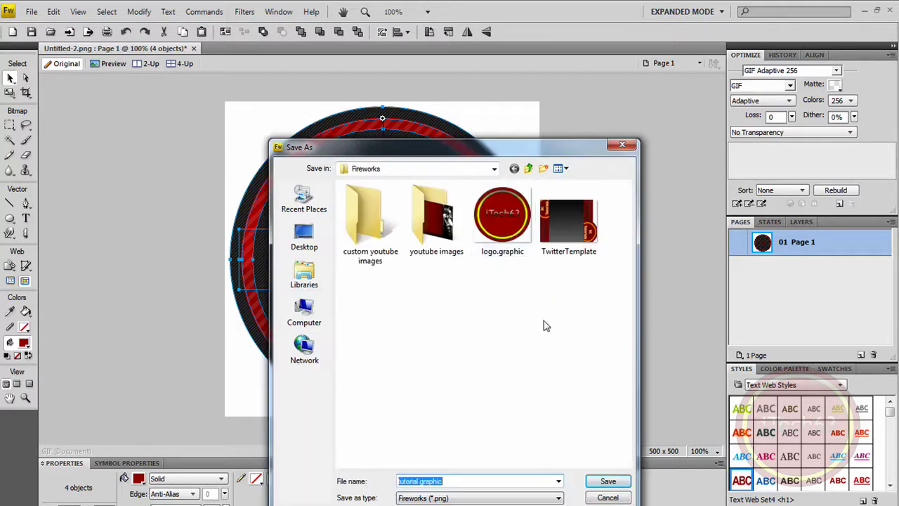
pyautogui.click(608, 481)
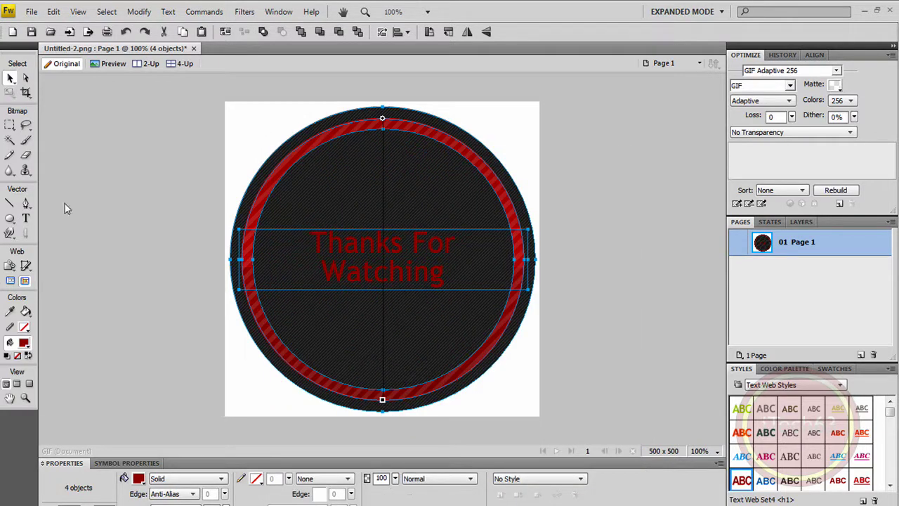
# Delete the logo from the canvas and drop the iTech63 Fireworks PNG template onto it
pyautogui.press('Delete')
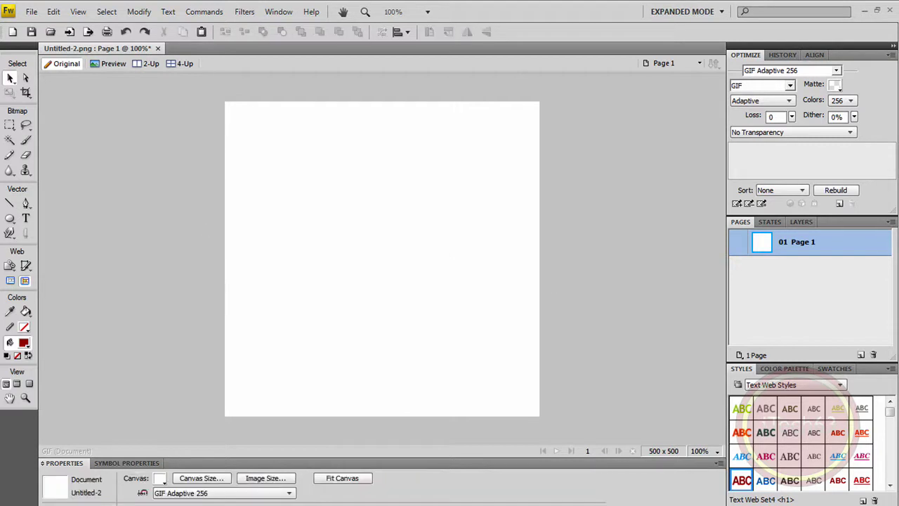
pyautogui.click(350, 470)
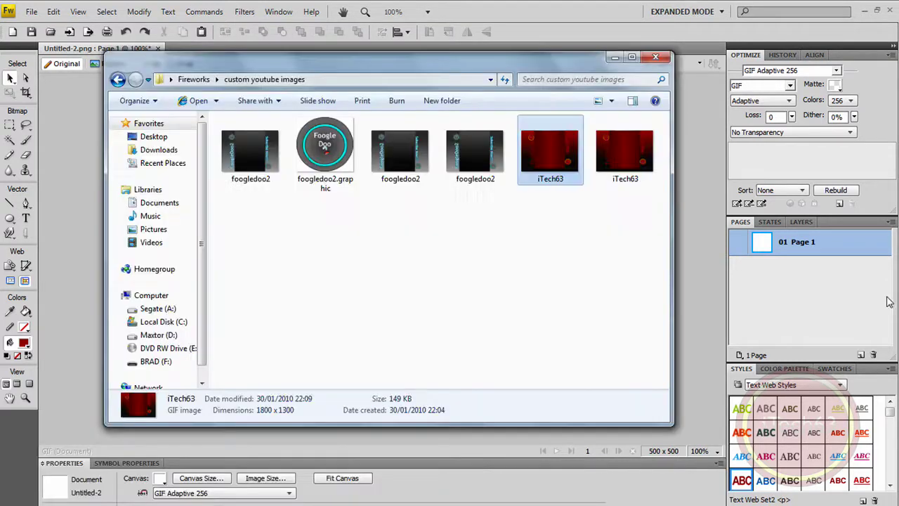
pyautogui.click(629, 144)
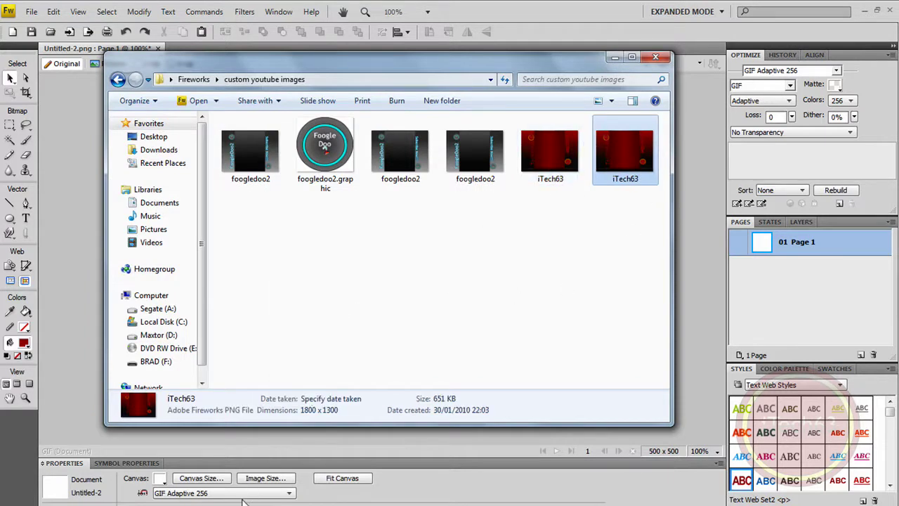
pyautogui.moveTo(243, 500); pyautogui.dragTo(357, 240)
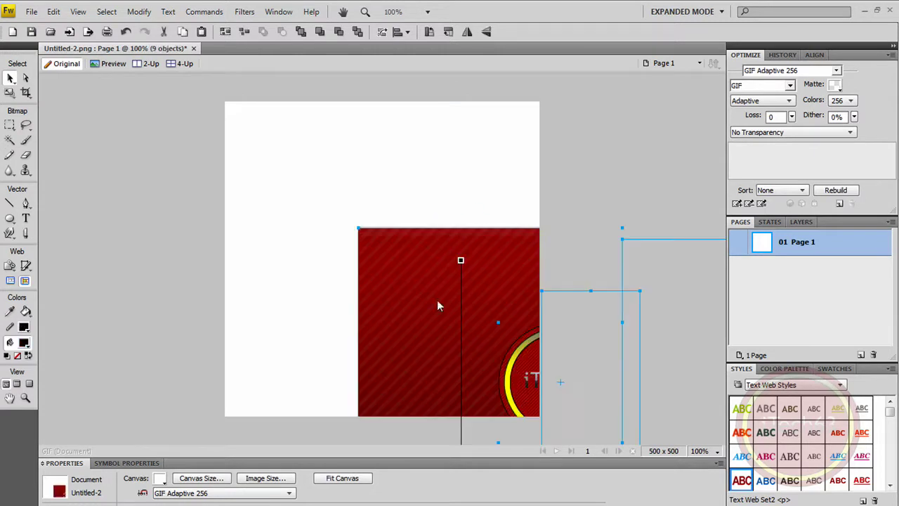
# Close the current document without saving and open iTech63.png from the custom youtube images folder
pyautogui.click(193, 48)
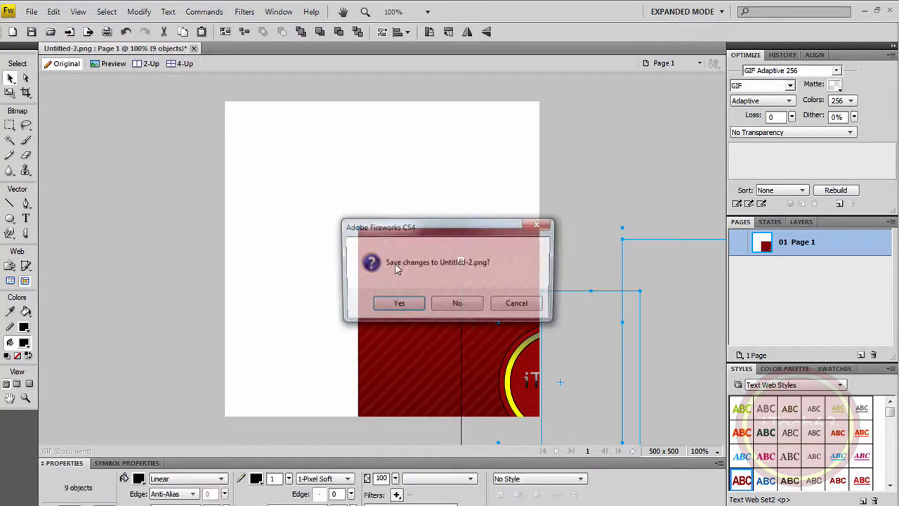
pyautogui.press('Return')
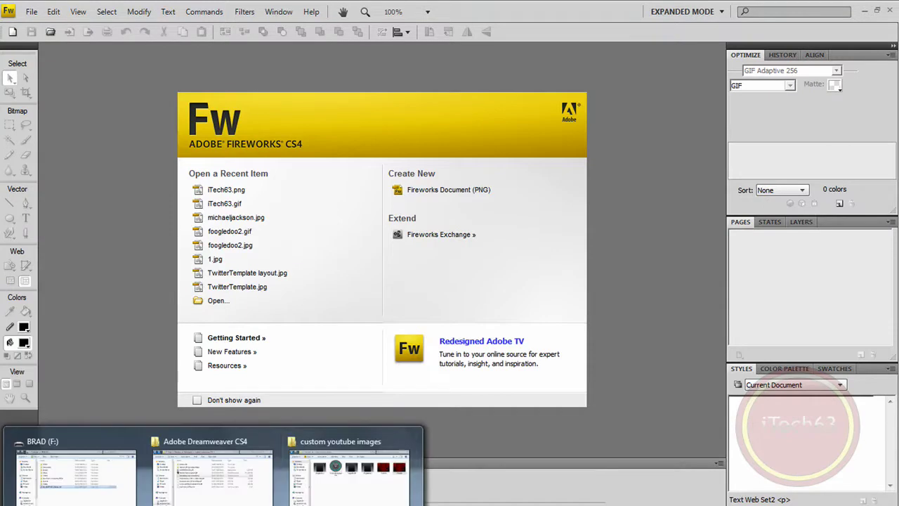
pyautogui.click(345, 496)
pyautogui.moveTo(598, 166); pyautogui.dragTo(80, 276)
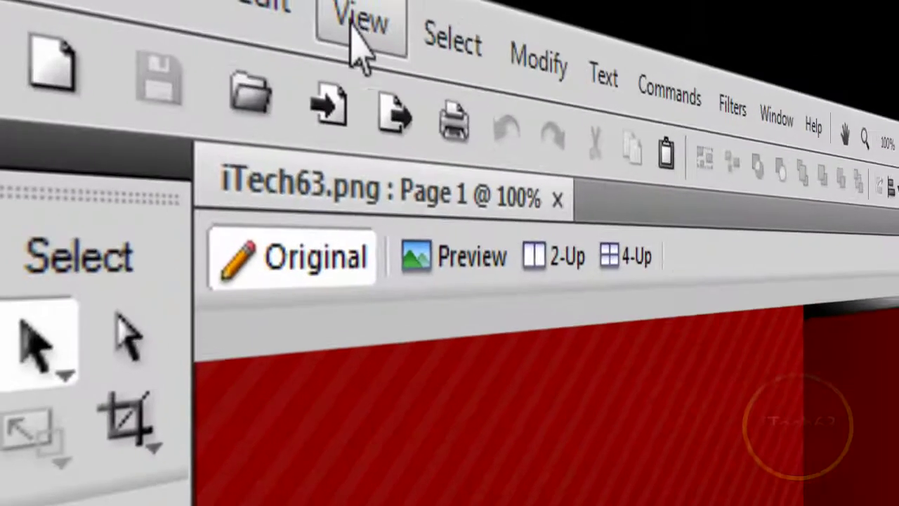
# Fit the whole canvas in view with Fit All and select the right-hand side panel
pyautogui.click(77, 12)
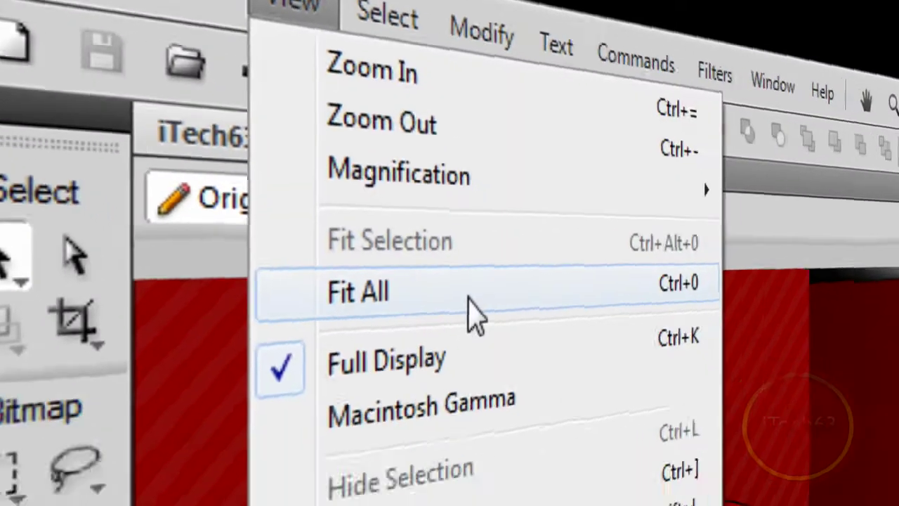
pyautogui.click(520, 366)
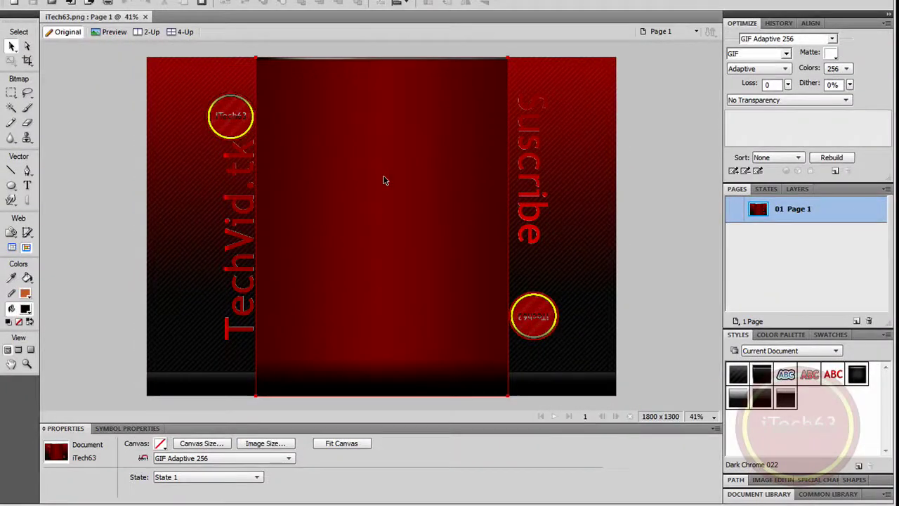
pyautogui.click(562, 211)
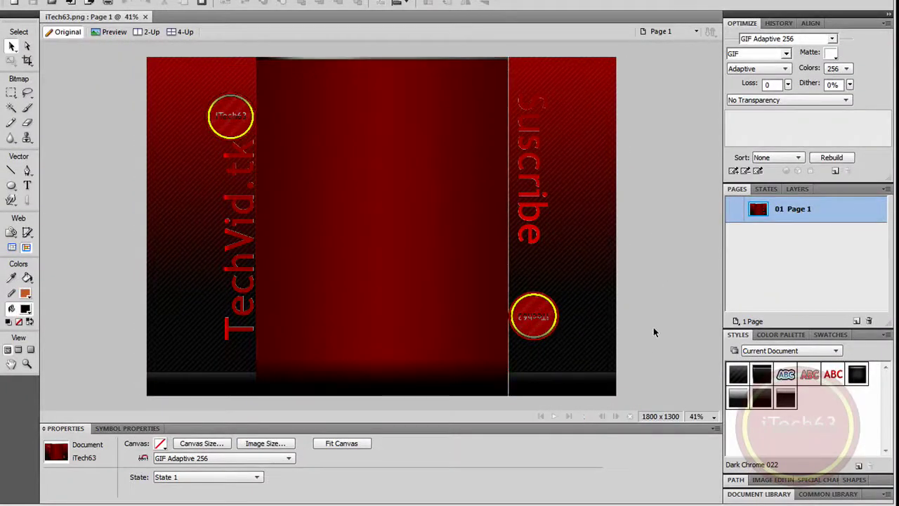
pyautogui.click(535, 368)
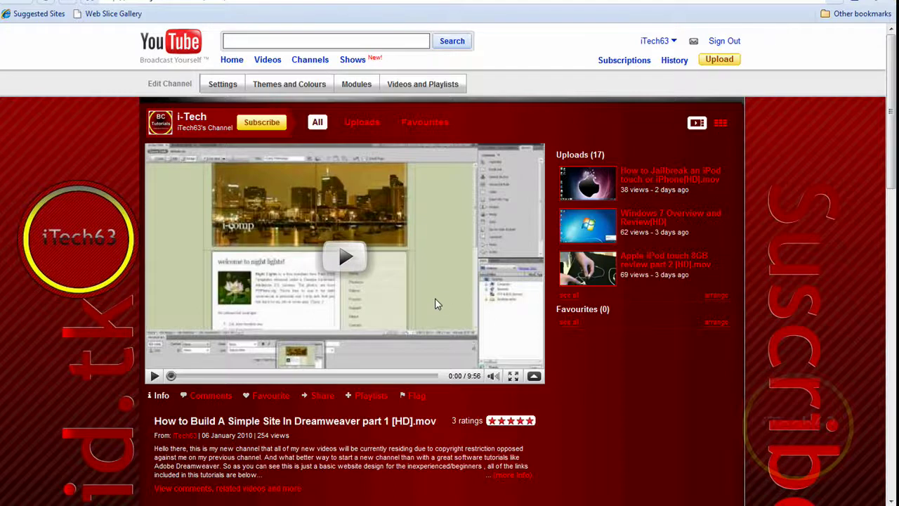
# Scroll through the YouTube channel page with its red background, then return to Fireworks
pyautogui.scroll(-5, 435, 298)
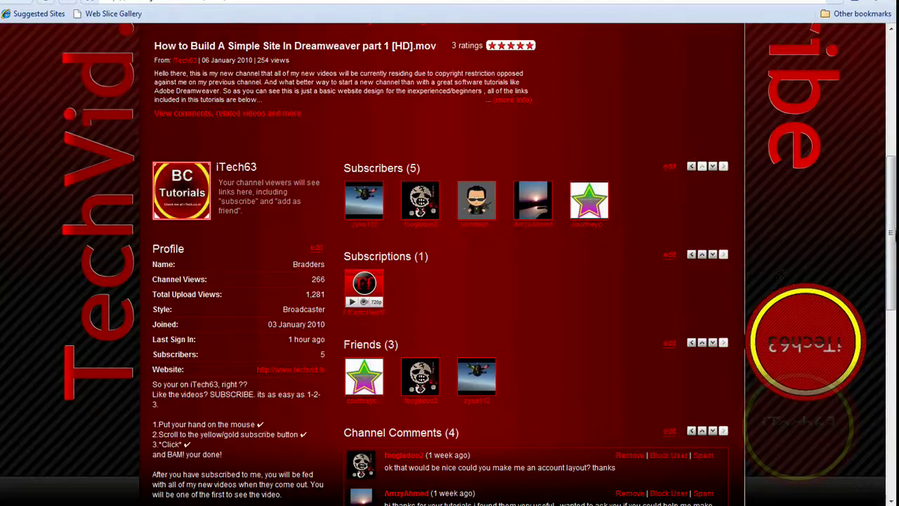
pyautogui.scroll(-3, 779, 288)
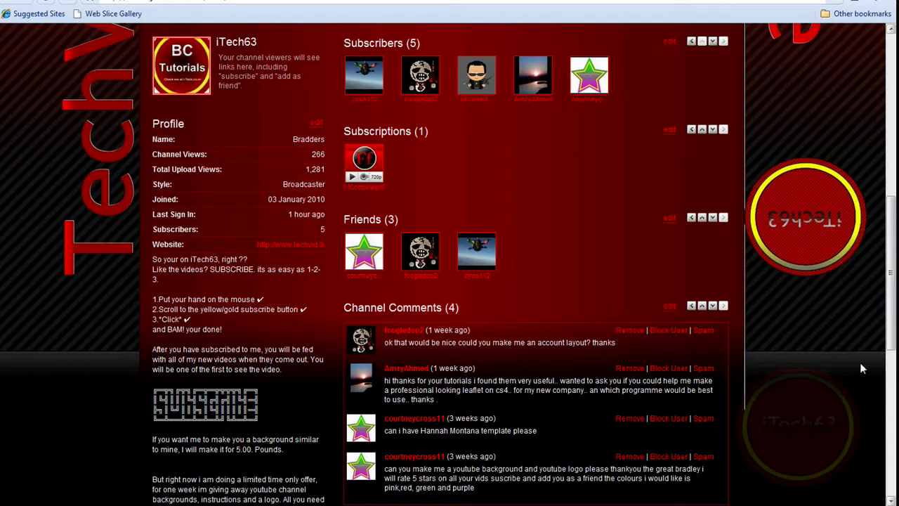
pyautogui.scroll(-9, 867, 359)
pyautogui.scroll(6, 803, 260)
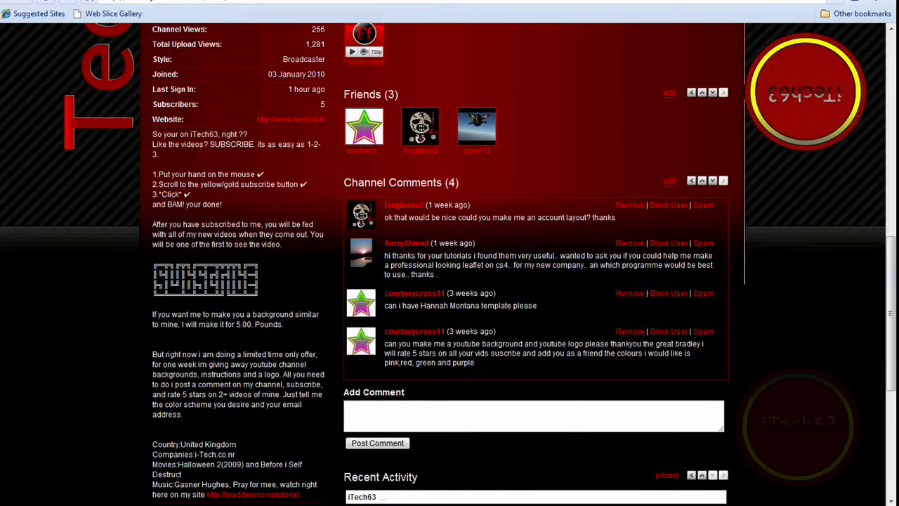
pyautogui.scroll(5, 521, 372)
pyautogui.scroll(10, 520, 372)
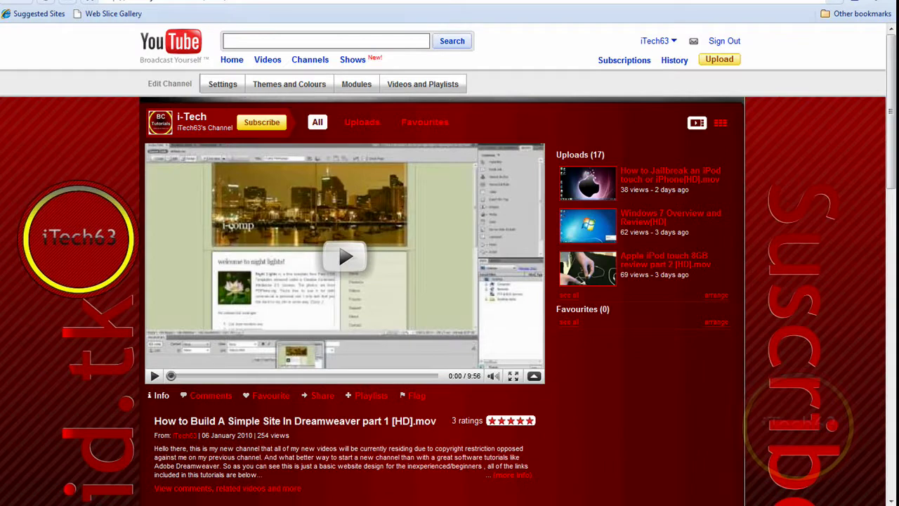
pyautogui.click(210, 450)
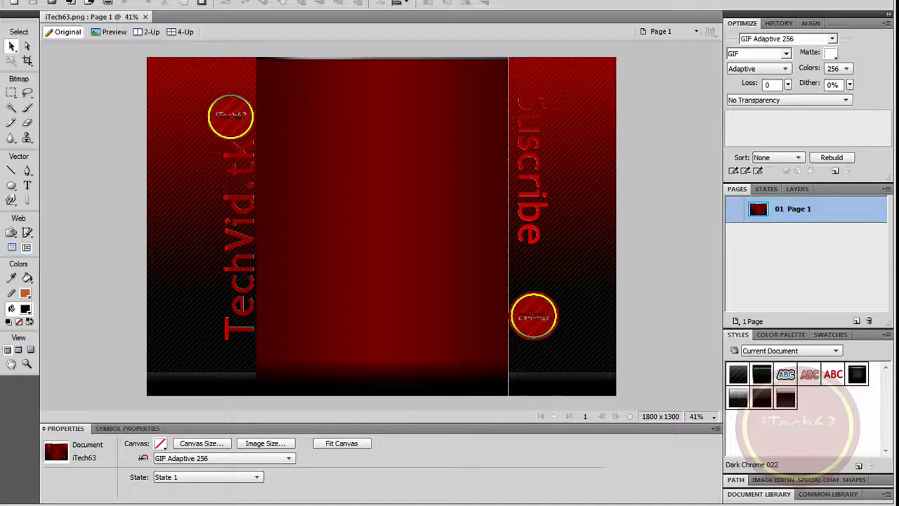
# Select and delete the red group on the left side panel
pyautogui.click(11, 97)
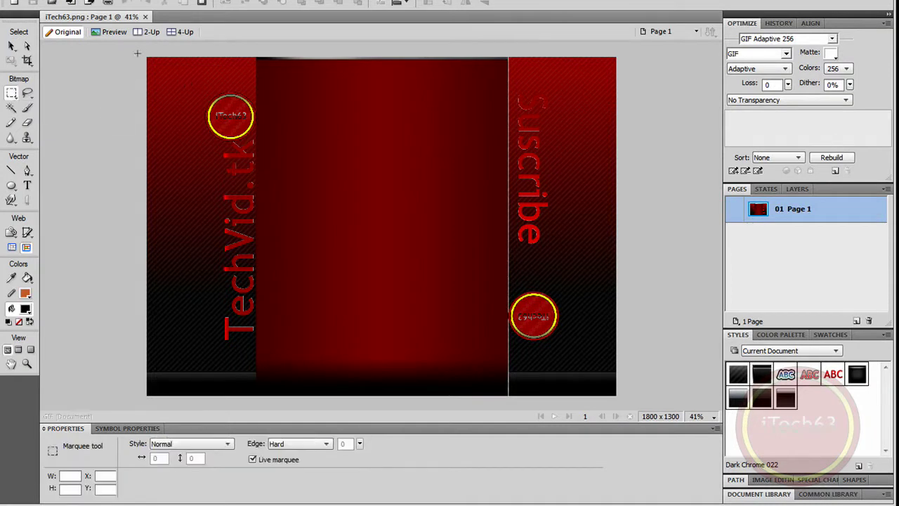
pyautogui.moveTo(136, 47); pyautogui.dragTo(255, 437)
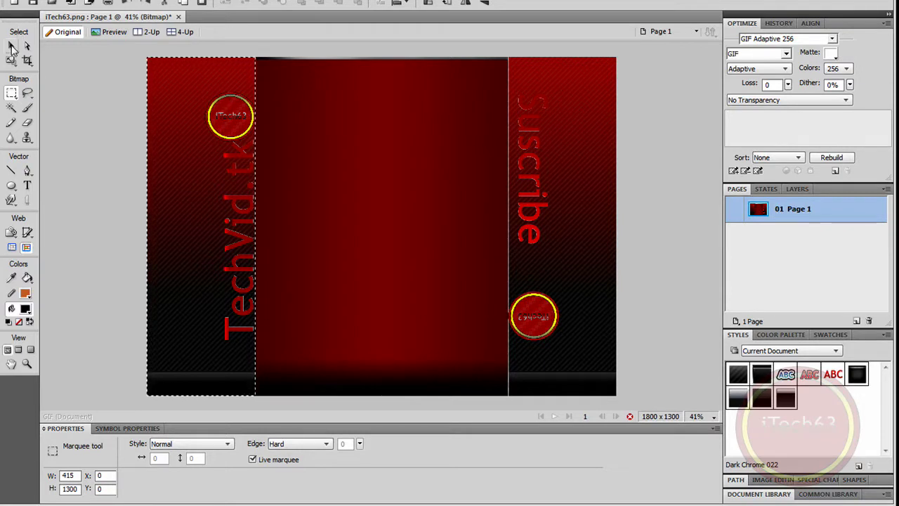
pyautogui.click(11, 46)
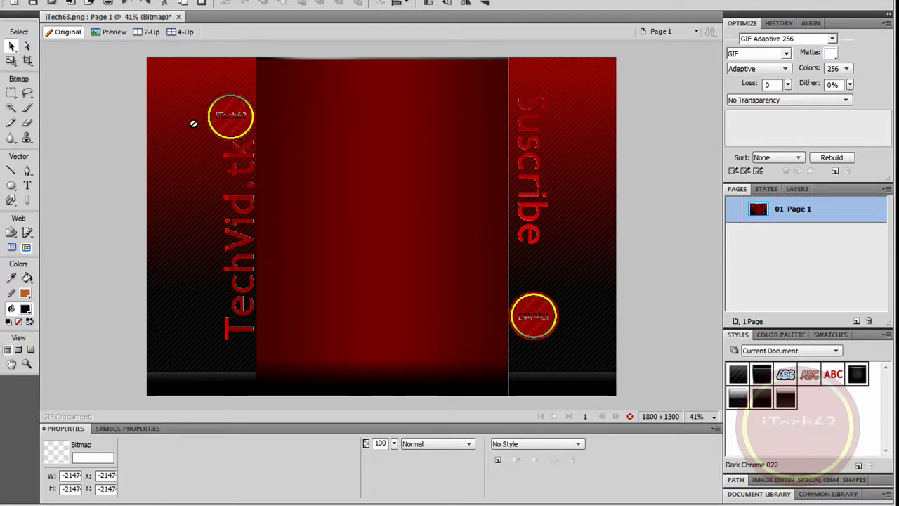
pyautogui.click(194, 124)
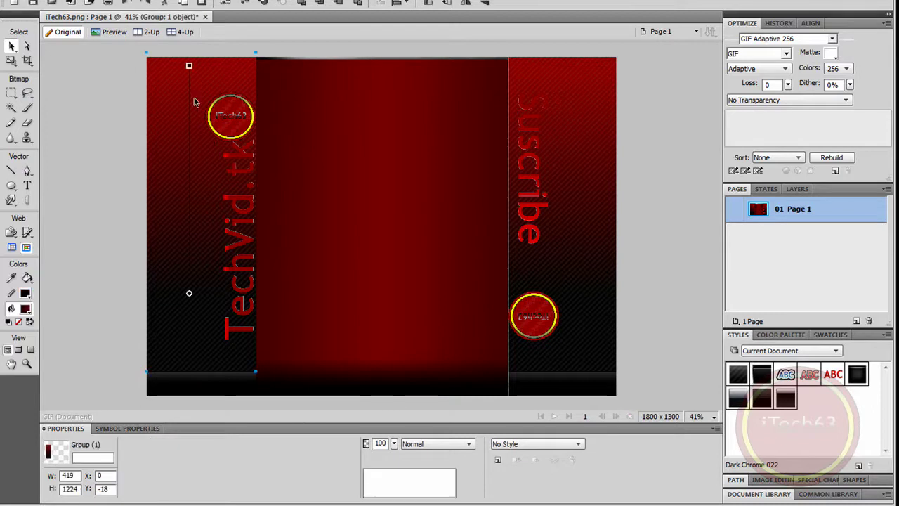
pyautogui.press('Delete')
# Delete the vertical TechVid.tk text and the right-hand subscribe panel
pyautogui.click(229, 367)
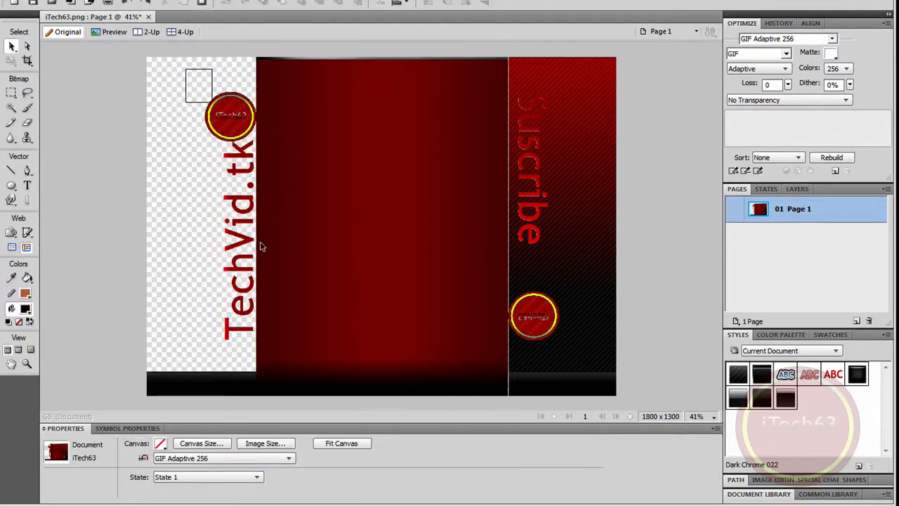
pyautogui.click(235, 368)
pyautogui.press('Delete')
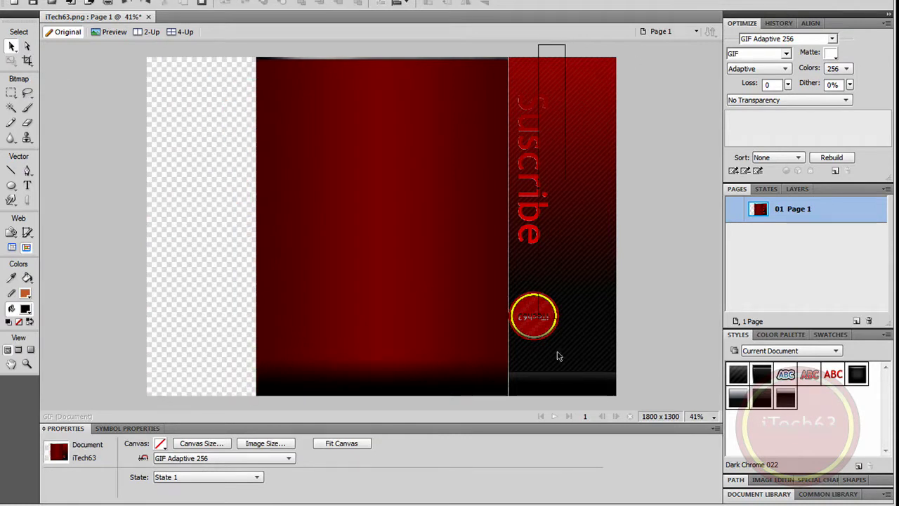
pyautogui.press('Delete')
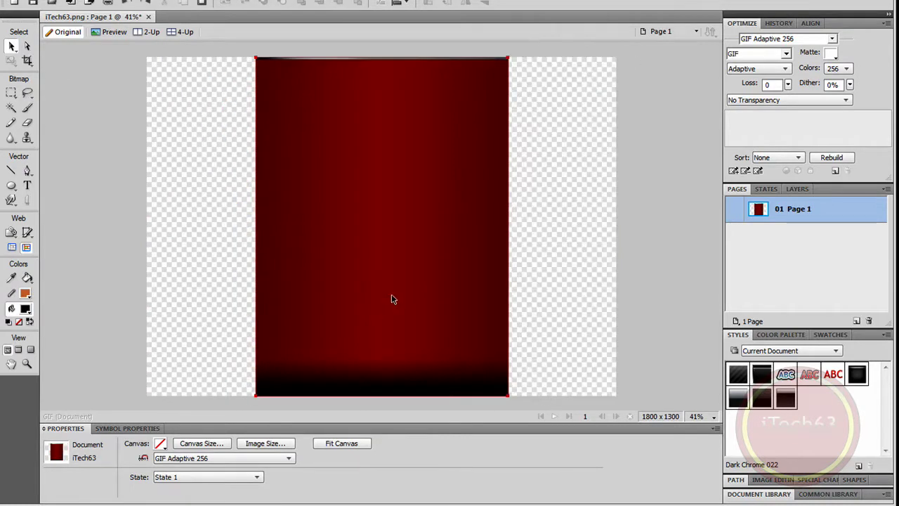
# Draw a rectangle covering the central red gradient strip
pyautogui.click(391, 294)
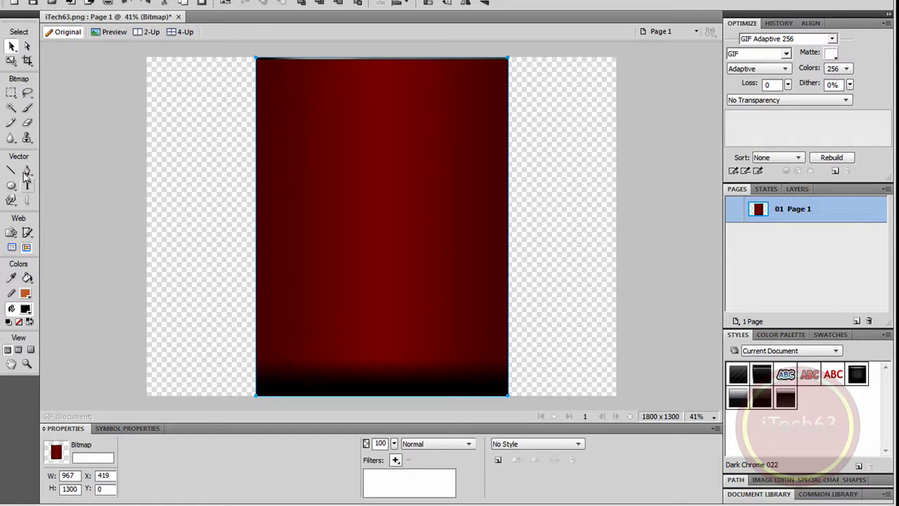
pyautogui.click(12, 185)
pyautogui.click(44, 197)
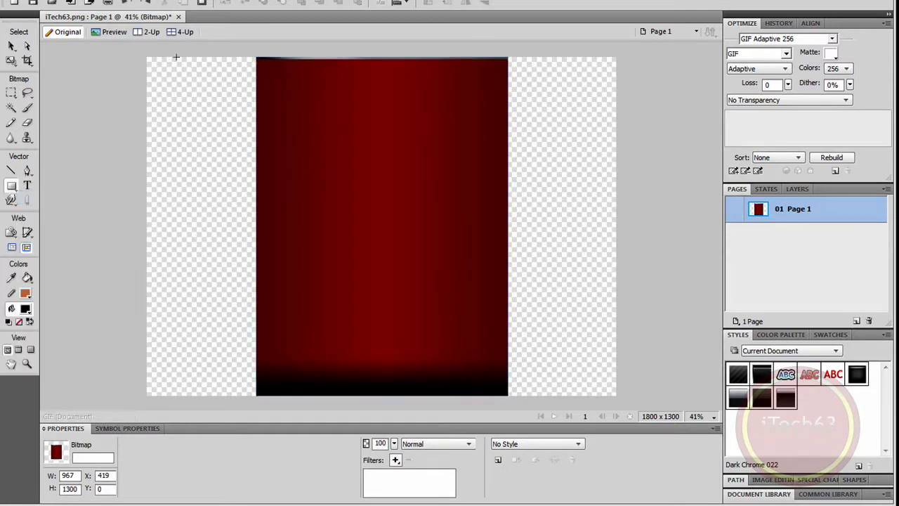
pyautogui.click(254, 48)
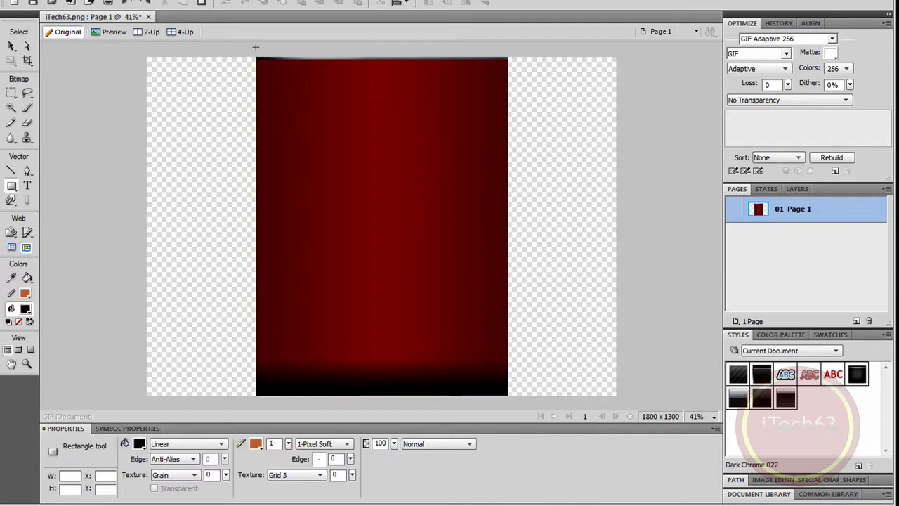
pyautogui.moveTo(269, 55); pyautogui.dragTo(506, 405)
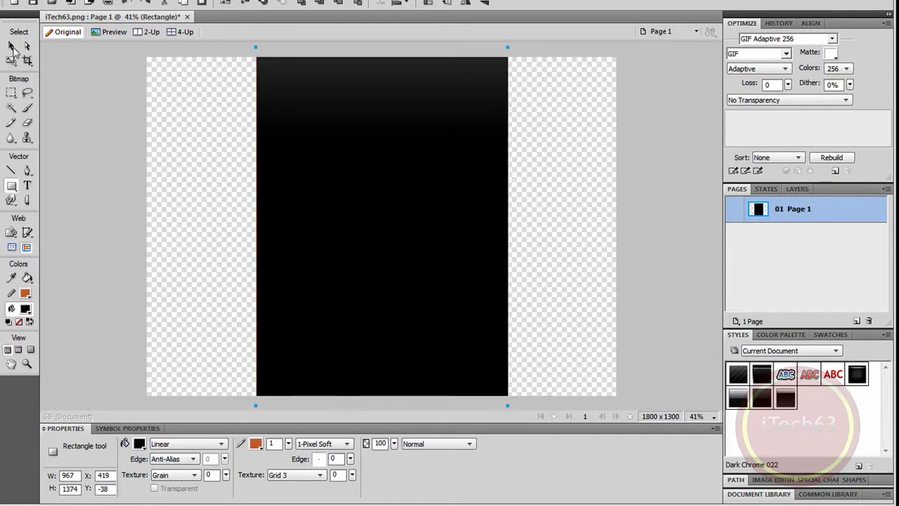
# Send the new rectangle to the back and remove the red gradient image
pyautogui.click(12, 47)
pyautogui.rightClick(372, 156)
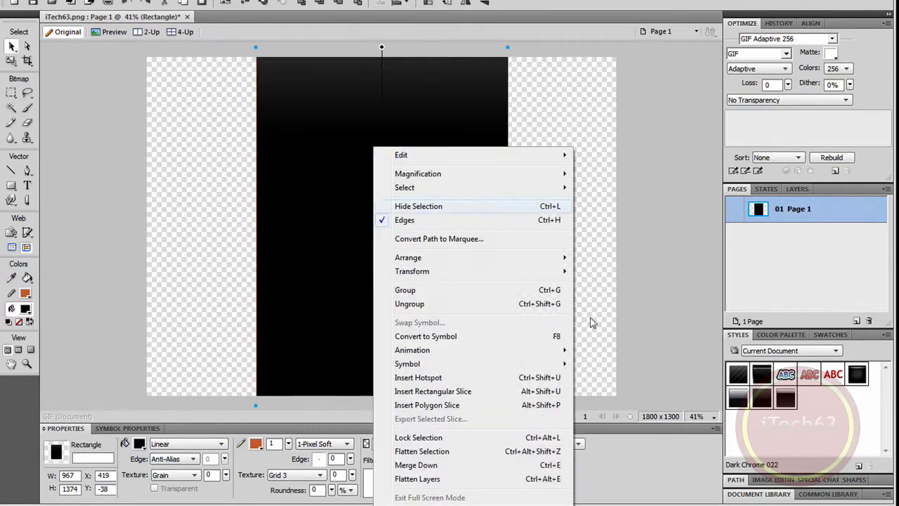
pyautogui.moveTo(422, 265)
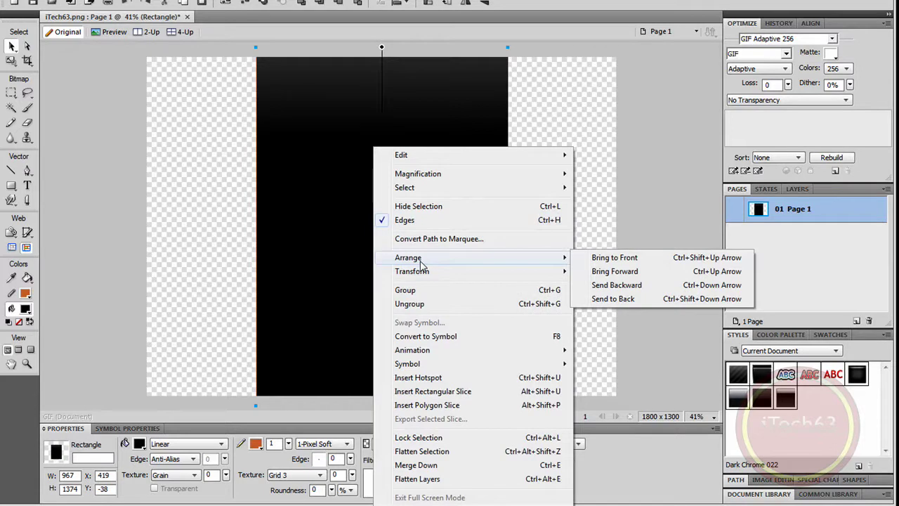
pyautogui.click(640, 300)
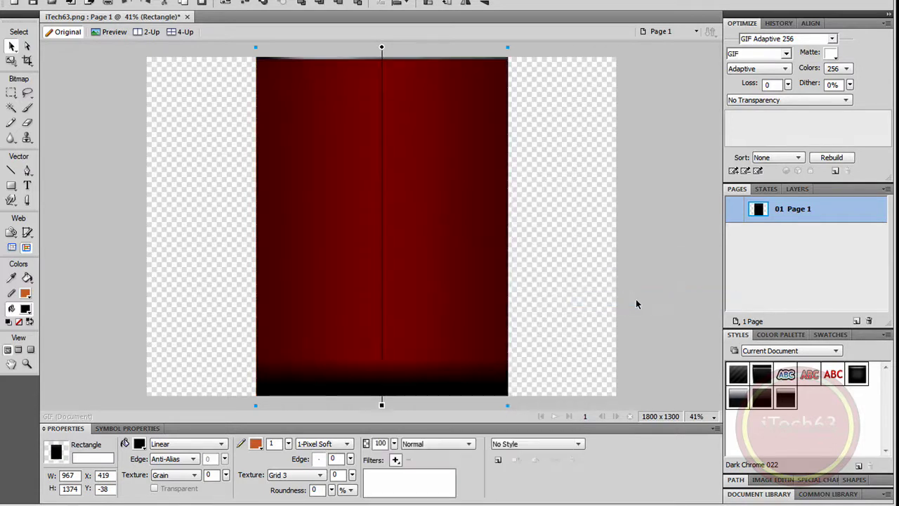
pyautogui.click(436, 255)
pyautogui.hotkey('ctrl', 'z')
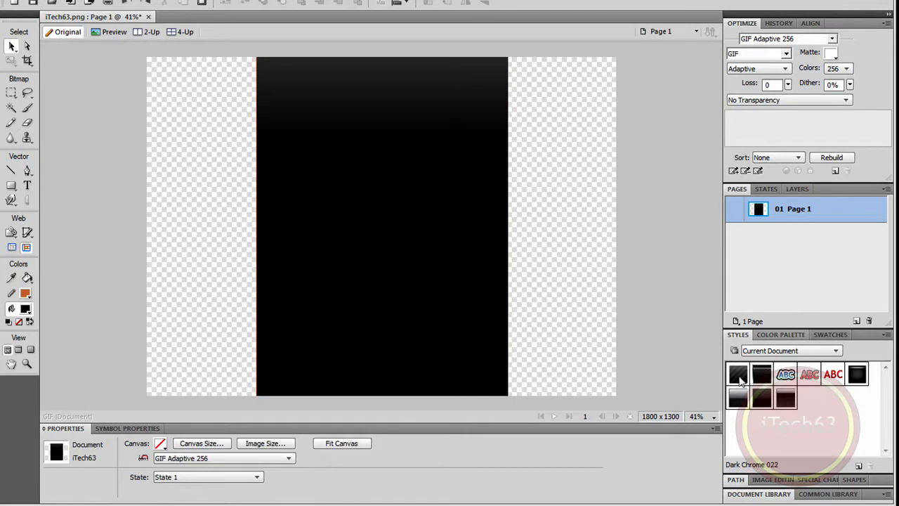
# Load the Wood Styles library in the Styles panel and select the black rectangle
pyautogui.click(740, 380)
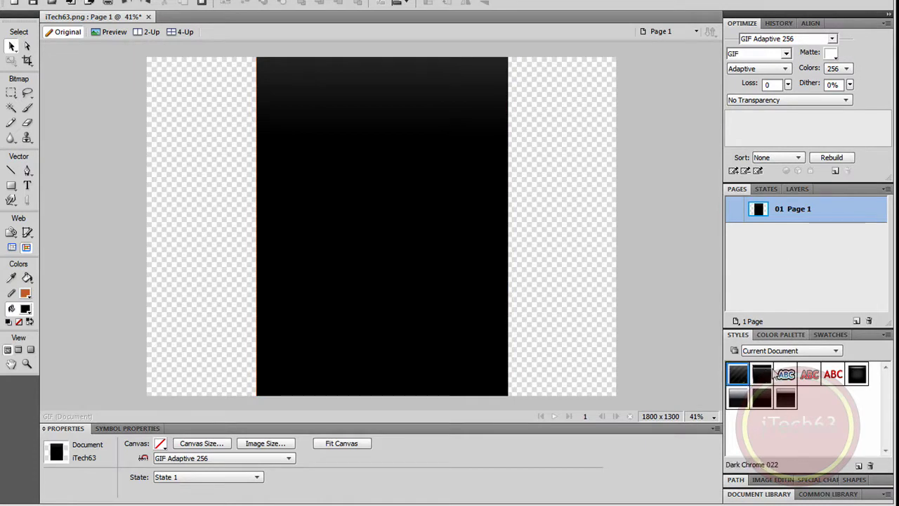
pyautogui.click(786, 351)
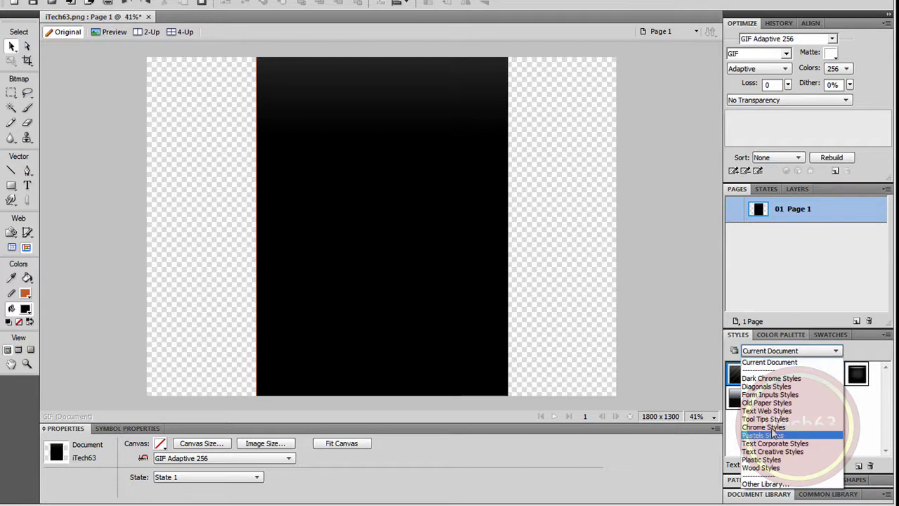
pyautogui.click(773, 467)
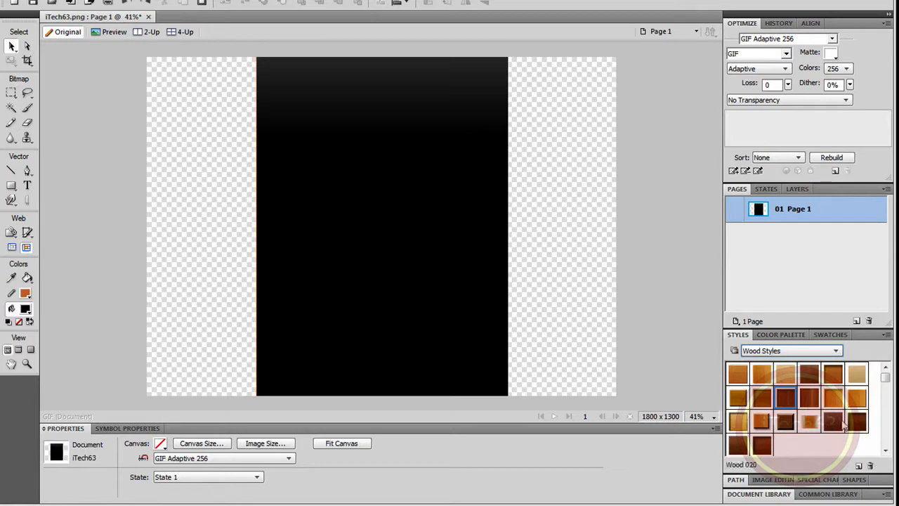
pyautogui.click(451, 264)
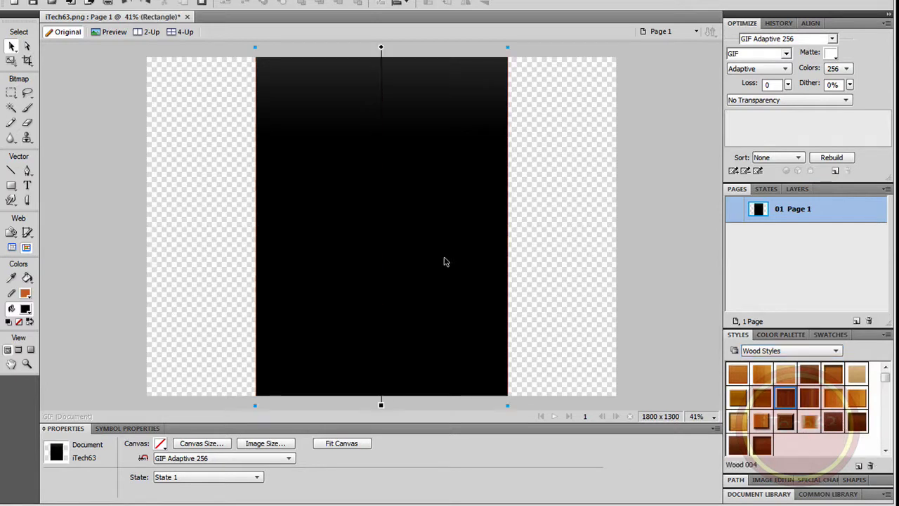